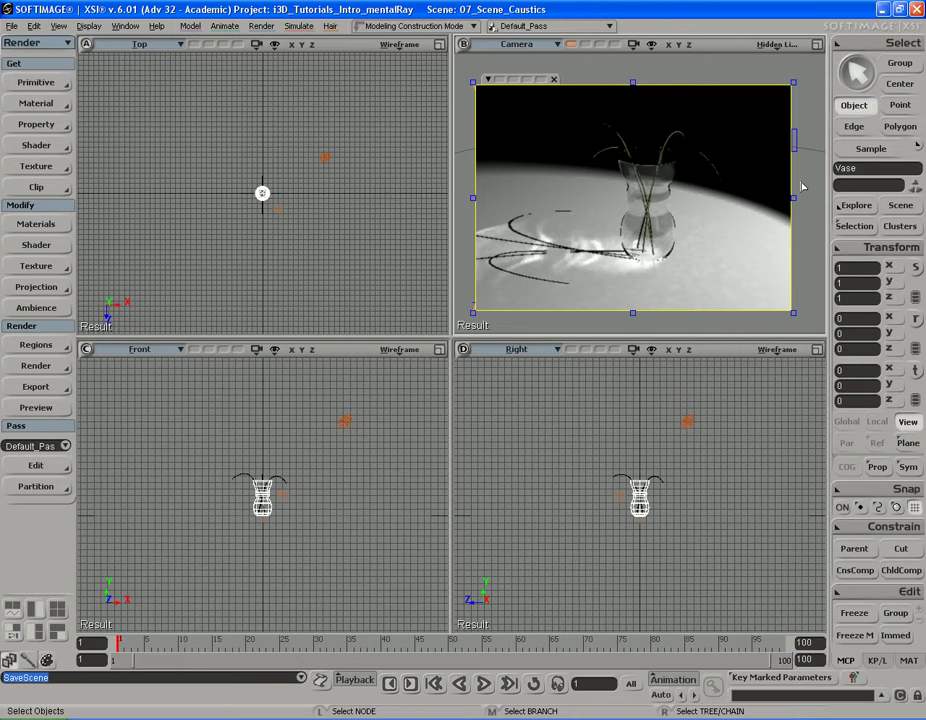
- Hide the render region and maximise the Camera view to fill the whole viewport area
{"action": "key", "text": "q"}
{"action": "middle_click", "coordinate": [803, 122]}
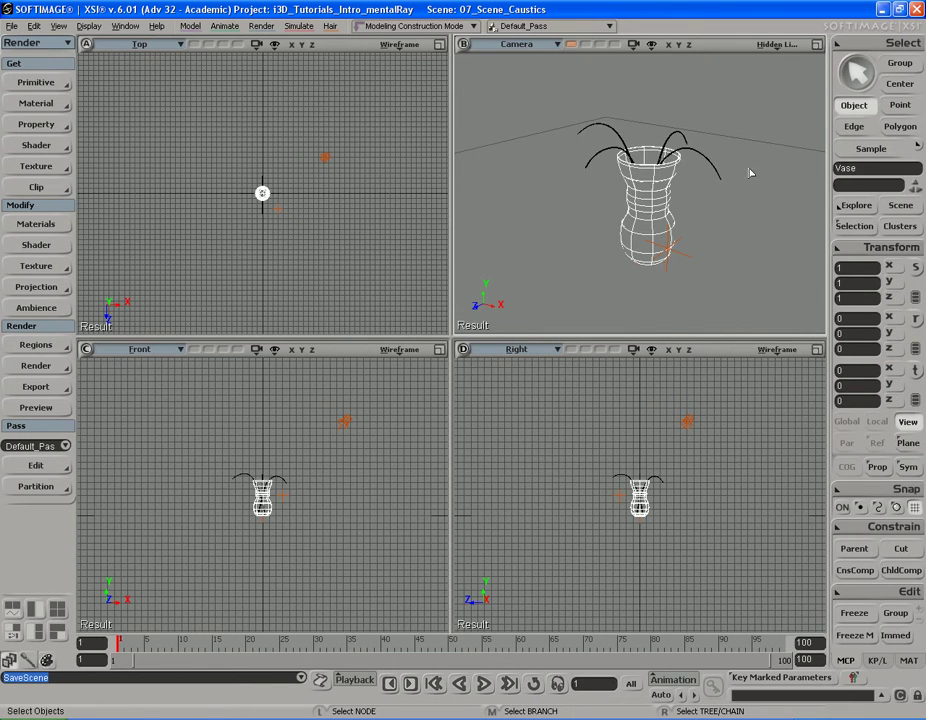
{"action": "key", "text": "F12"}
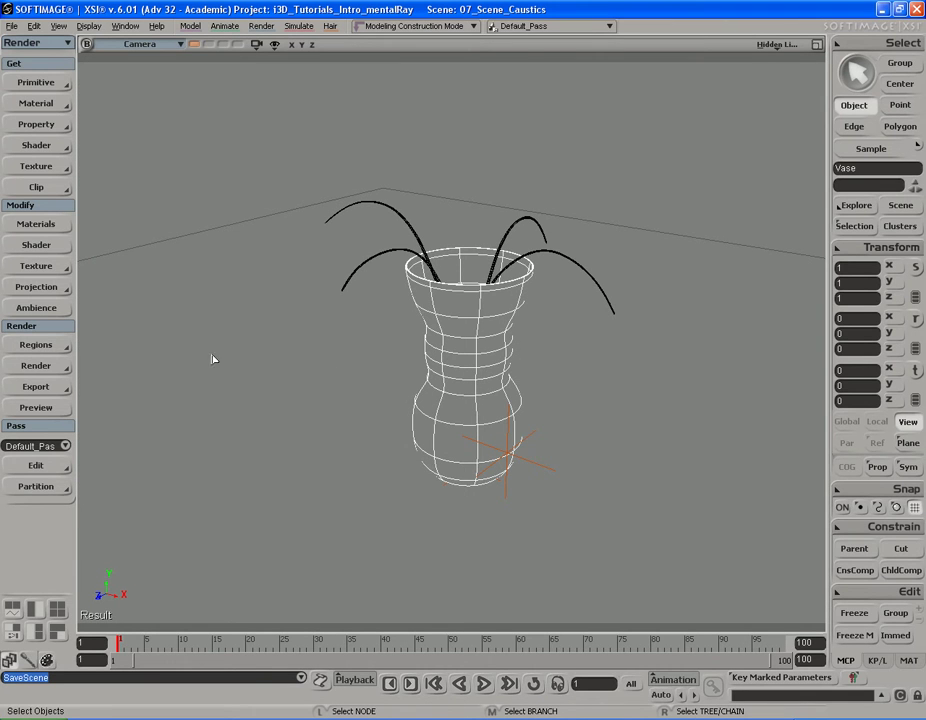
- Draw a render region over the caustics beside the vase, widen it past the vase, and hide it again
{"action": "key", "text": "q"}
{"action": "left_click_drag", "start_coordinate": [136, 248], "coordinate": [477, 522]}
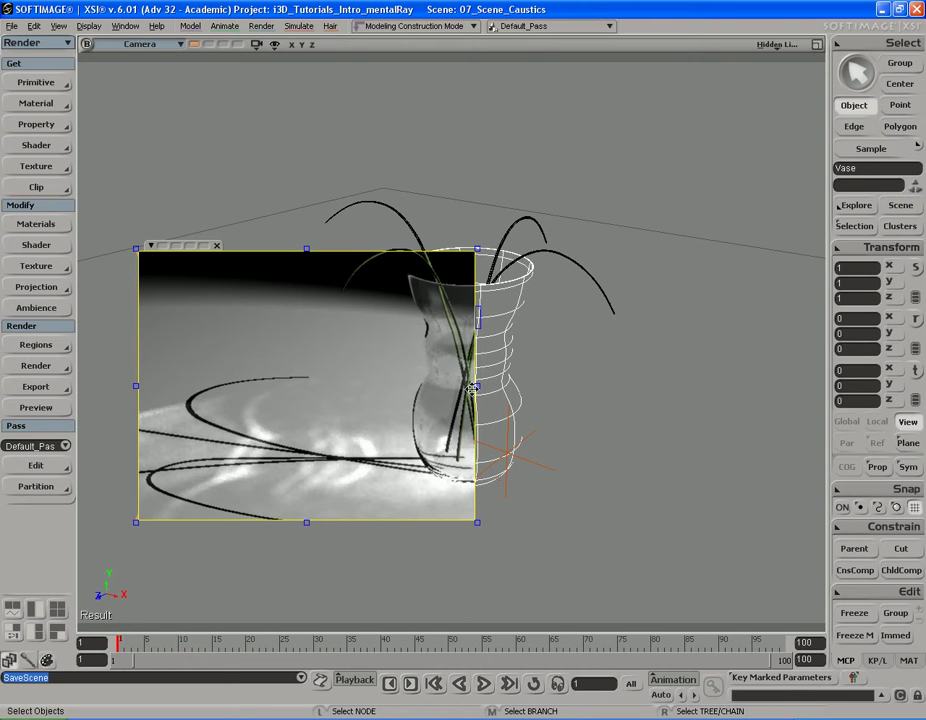
{"action": "left_click_drag", "start_coordinate": [479, 386], "coordinate": [781, 386]}
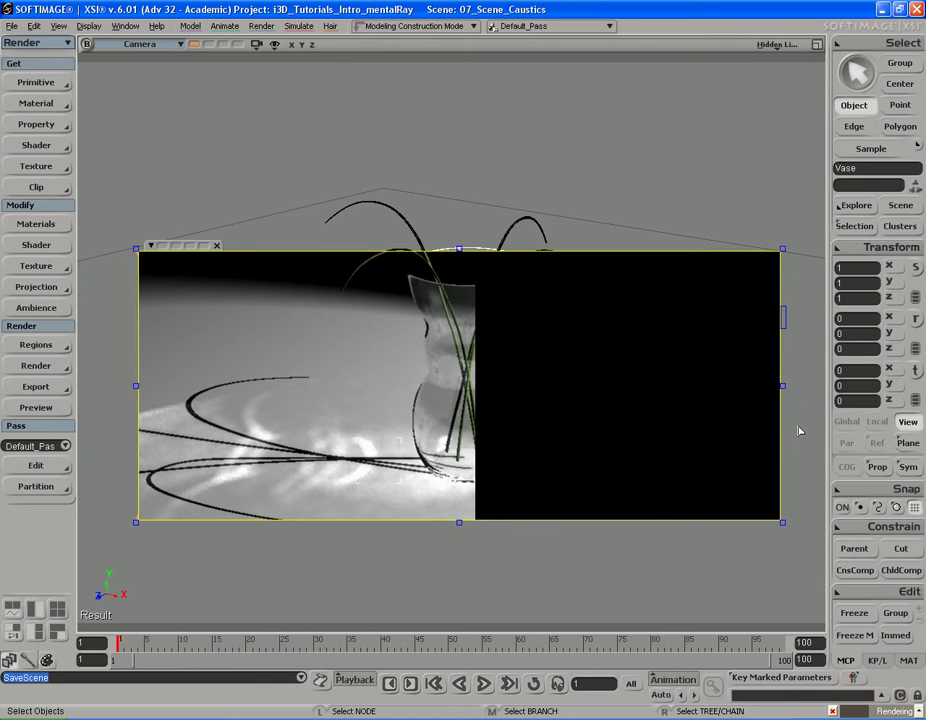
{"action": "key", "text": "q"}
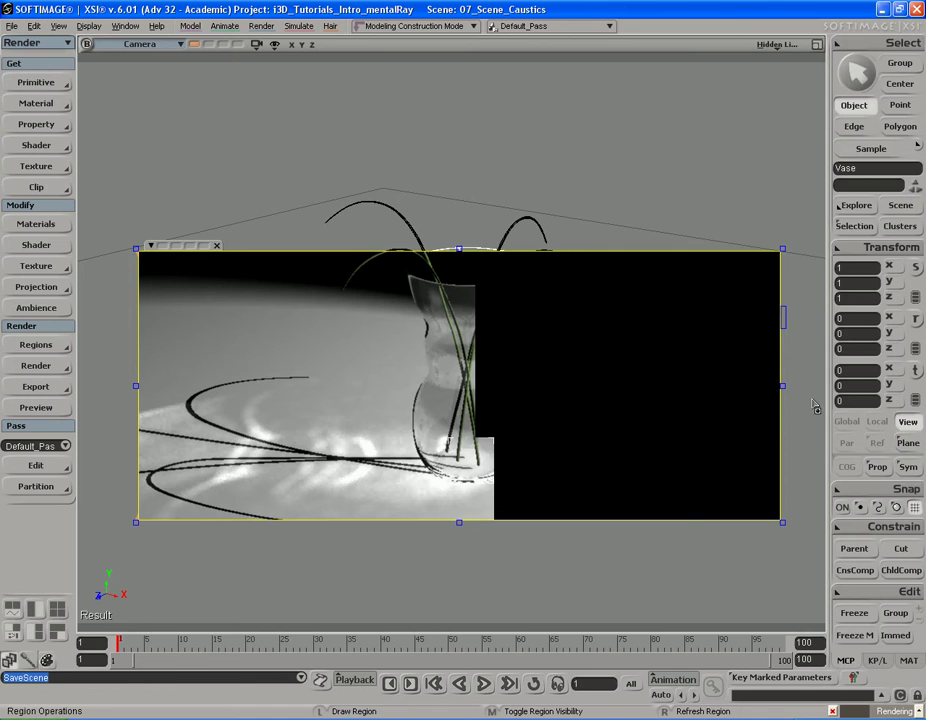
{"action": "middle_click", "coordinate": [782, 458]}
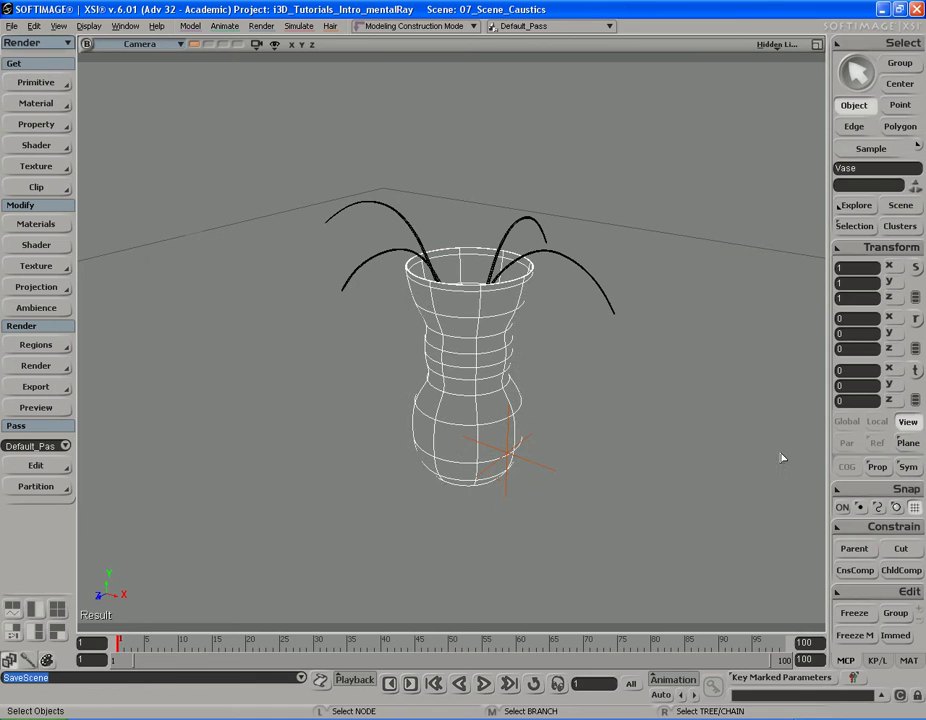
- Render a preview of Default_Pass, lock the preview window and position it clear of the render commands
{"action": "left_click", "coordinate": [50, 413]}
{"action": "left_click_drag", "start_coordinate": [266, 128], "coordinate": [517, 115]}
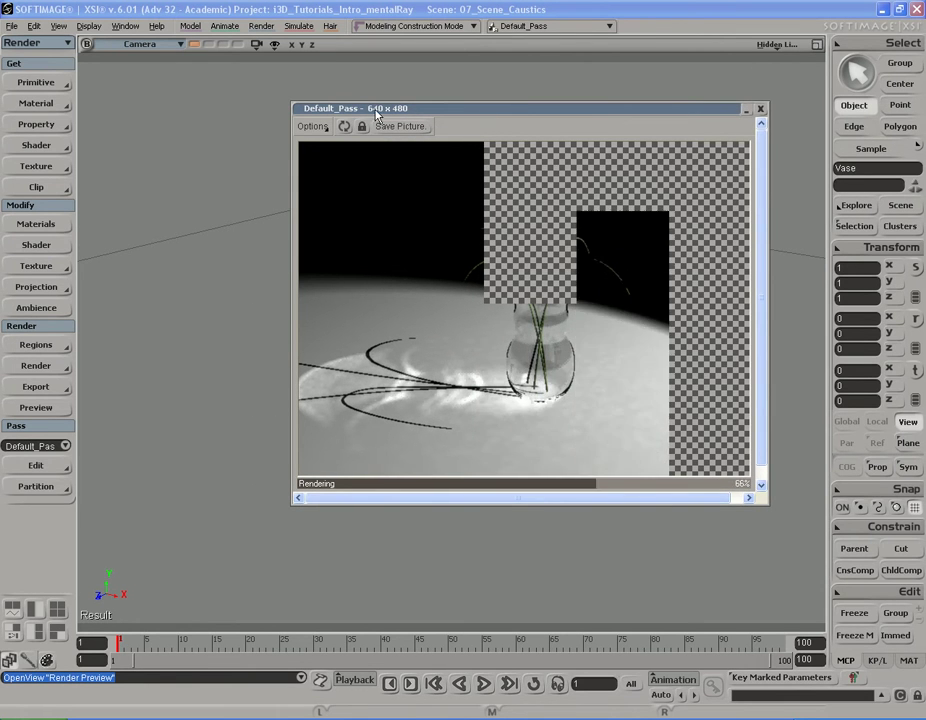
{"action": "left_click_drag", "start_coordinate": [554, 107], "coordinate": [553, 87]}
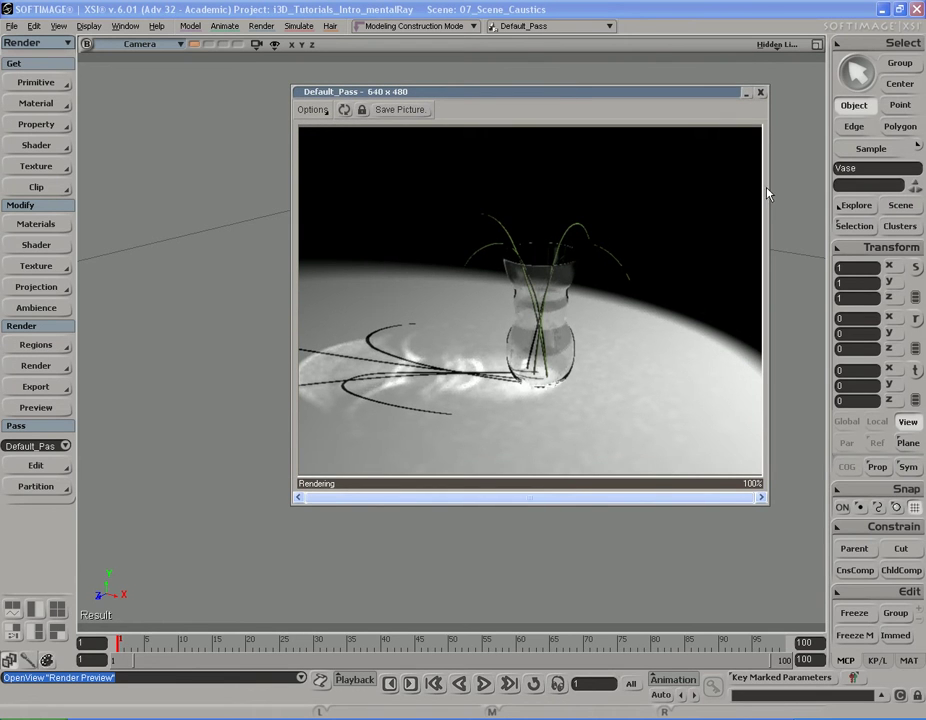
{"action": "left_click_drag", "start_coordinate": [606, 95], "coordinate": [645, 124]}
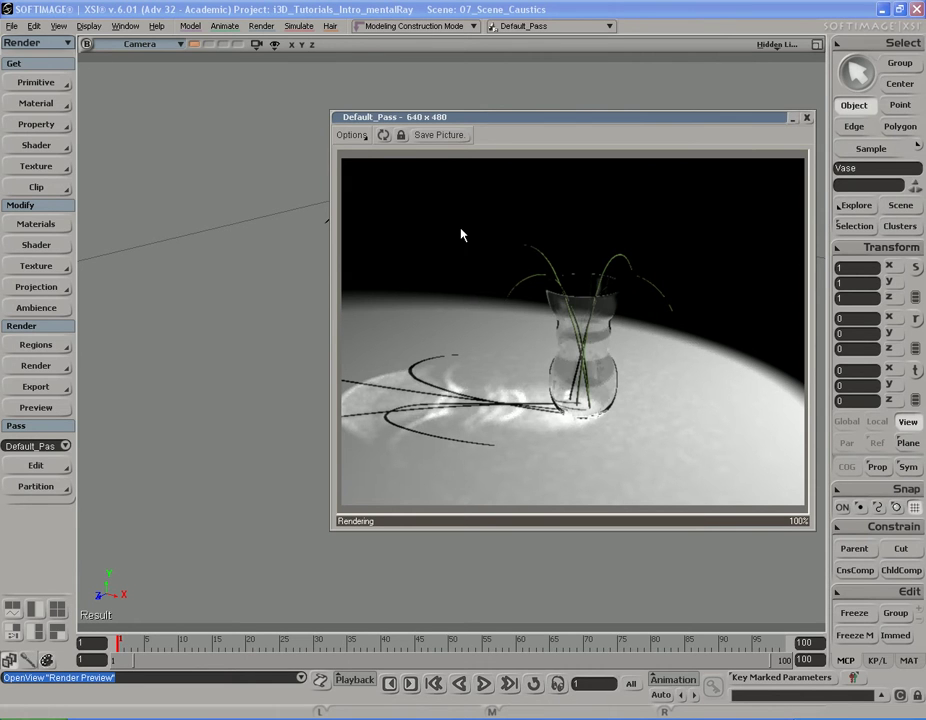
{"action": "left_click", "coordinate": [401, 136]}
{"action": "left_click_drag", "start_coordinate": [623, 121], "coordinate": [627, 126]}
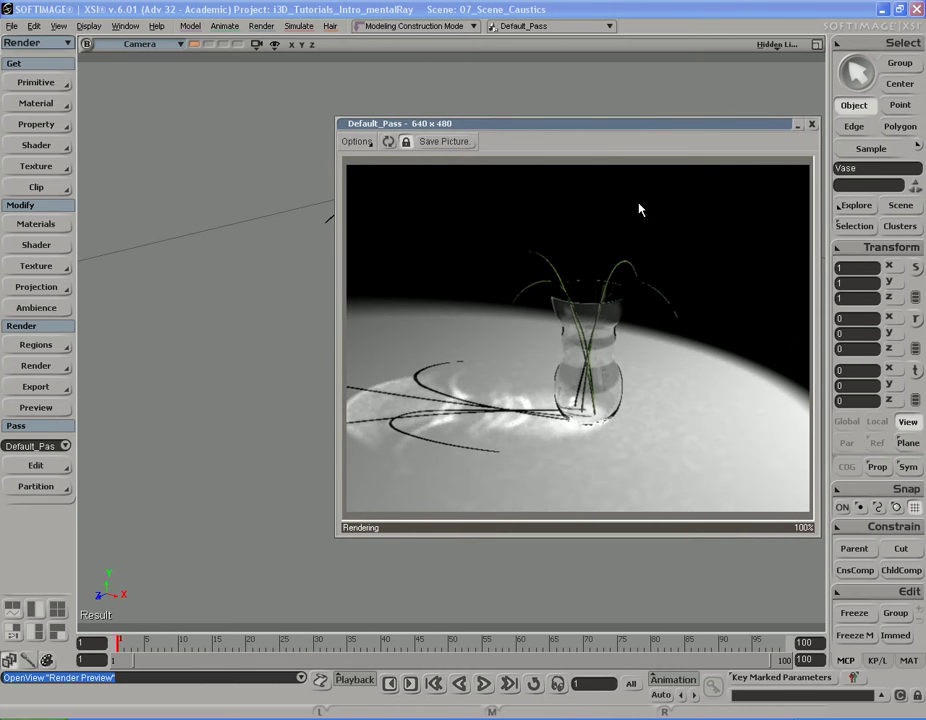
- Open the mental ray Render Options at the GI and Caustics settings and place them beside the render preview
{"action": "left_click", "coordinate": [40, 366]}
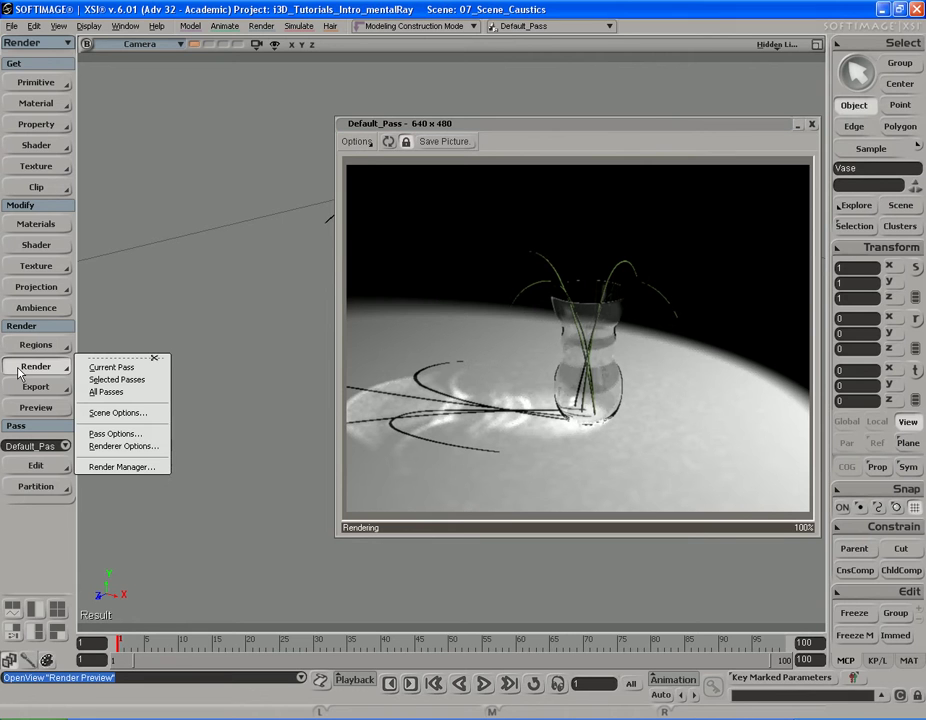
{"action": "left_click", "coordinate": [124, 446]}
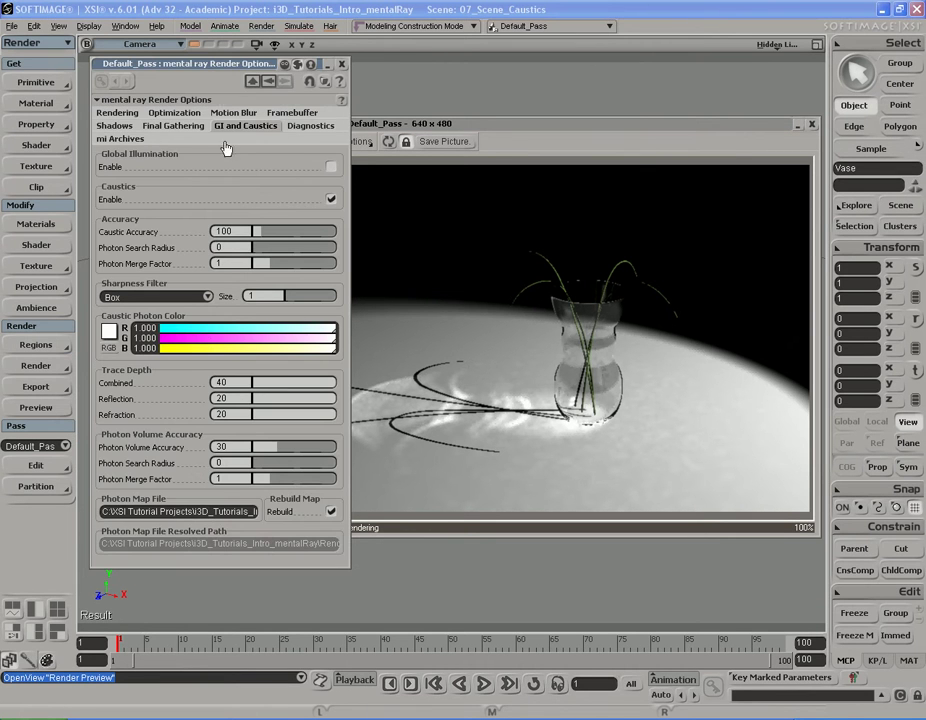
{"action": "left_click_drag", "start_coordinate": [221, 67], "coordinate": [163, 66]}
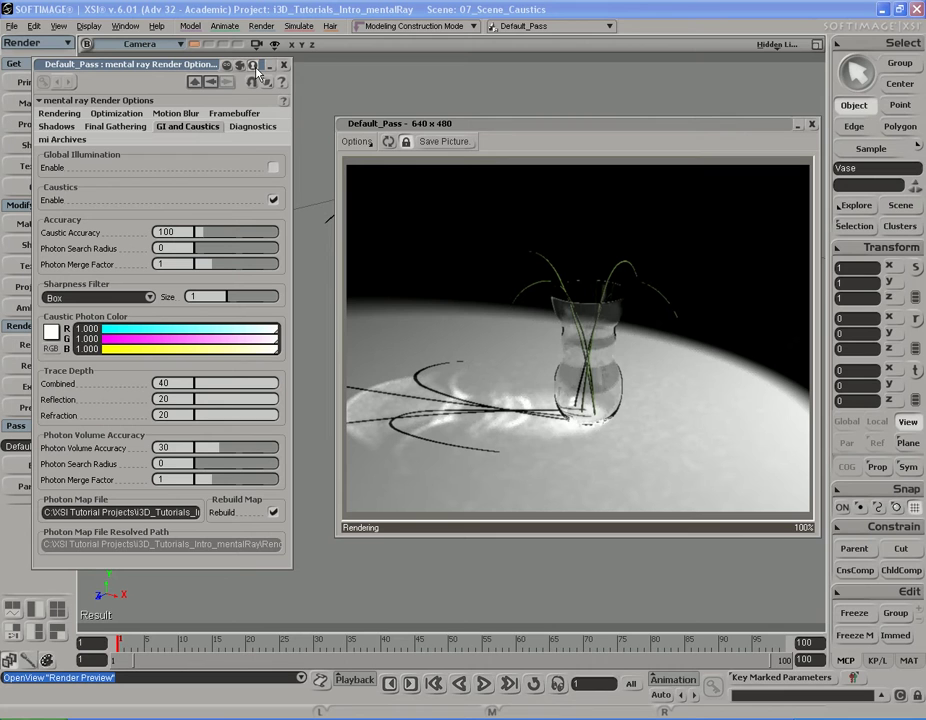
- Select the Spot light from the scene's lights, open its Photon properties with soft_light collapsed, and place them above the preview
{"action": "left_click", "coordinate": [852, 205]}
{"action": "left_click", "coordinate": [773, 318]}
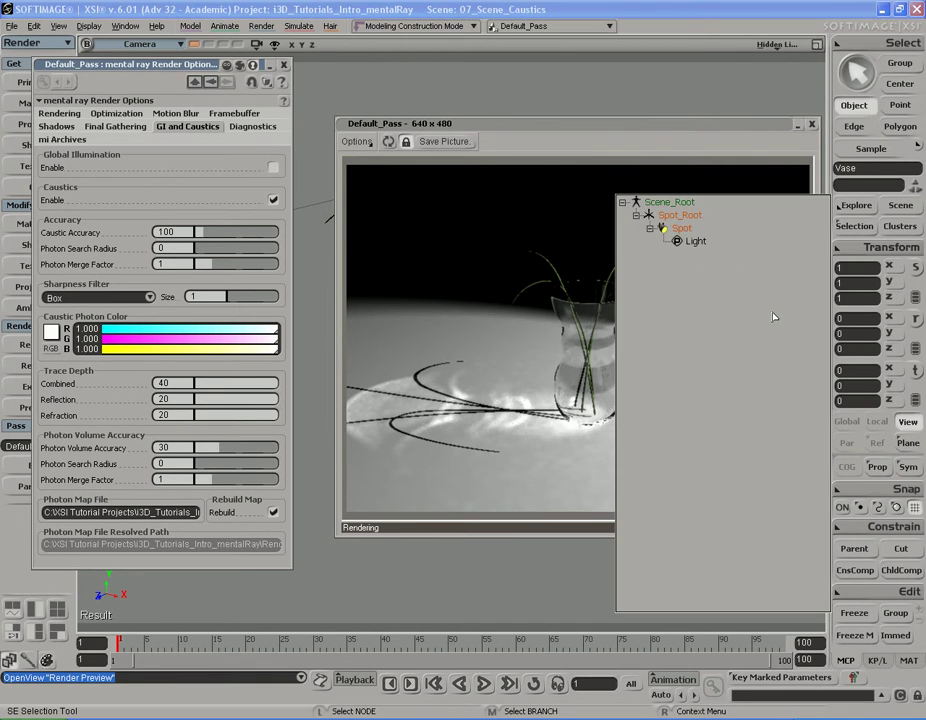
{"action": "left_click", "coordinate": [681, 228]}
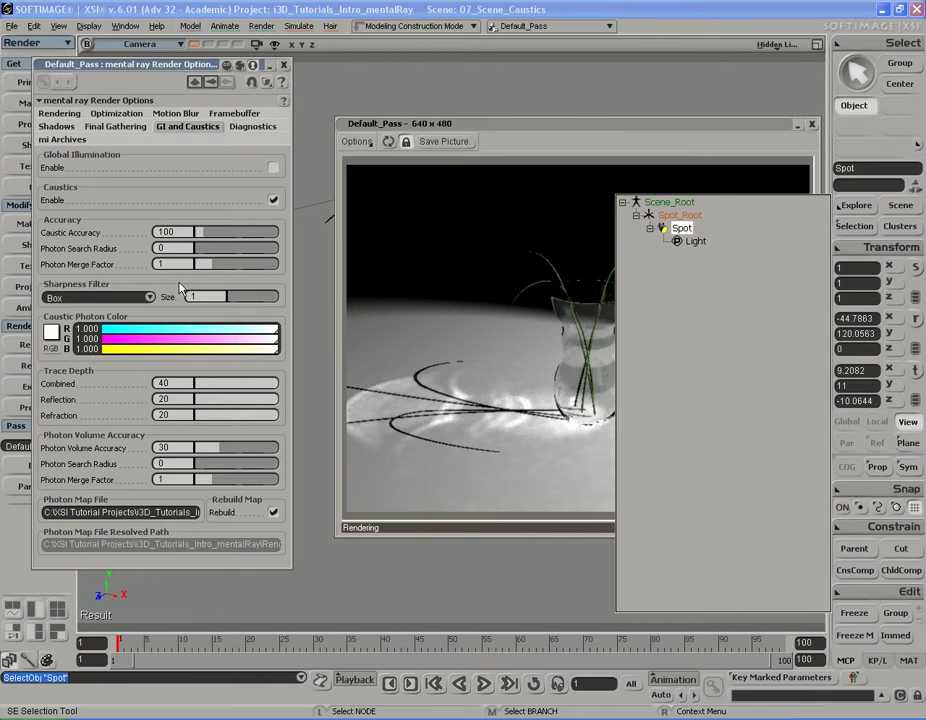
{"action": "left_click", "coordinate": [23, 246]}
{"action": "left_click_drag", "start_coordinate": [195, 67], "coordinate": [688, 78]}
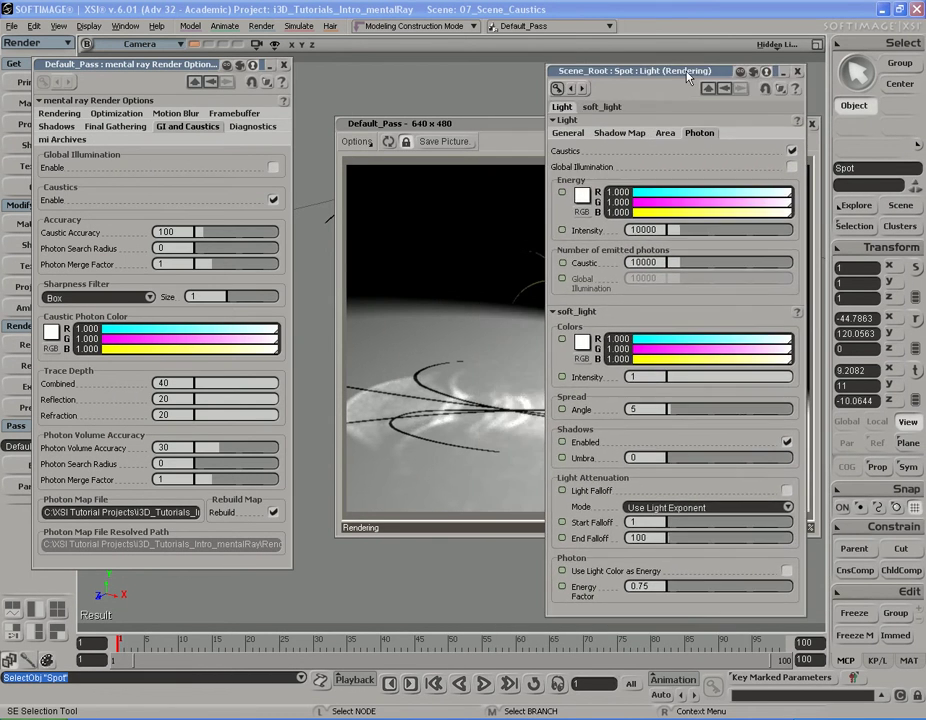
{"action": "left_click", "coordinate": [577, 314]}
{"action": "left_click_drag", "start_coordinate": [702, 74], "coordinate": [703, 34]}
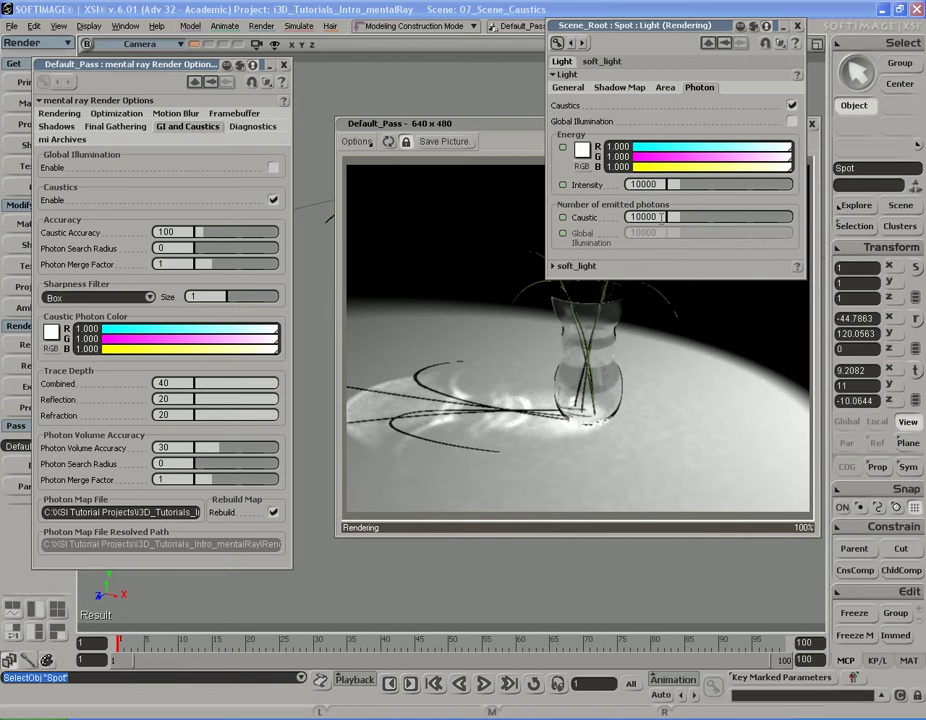
- Set the Spot light's number of emitted caustic photons to 100000 and re-render the preview
{"action": "left_click_drag", "start_coordinate": [680, 218], "coordinate": [808, 218]}
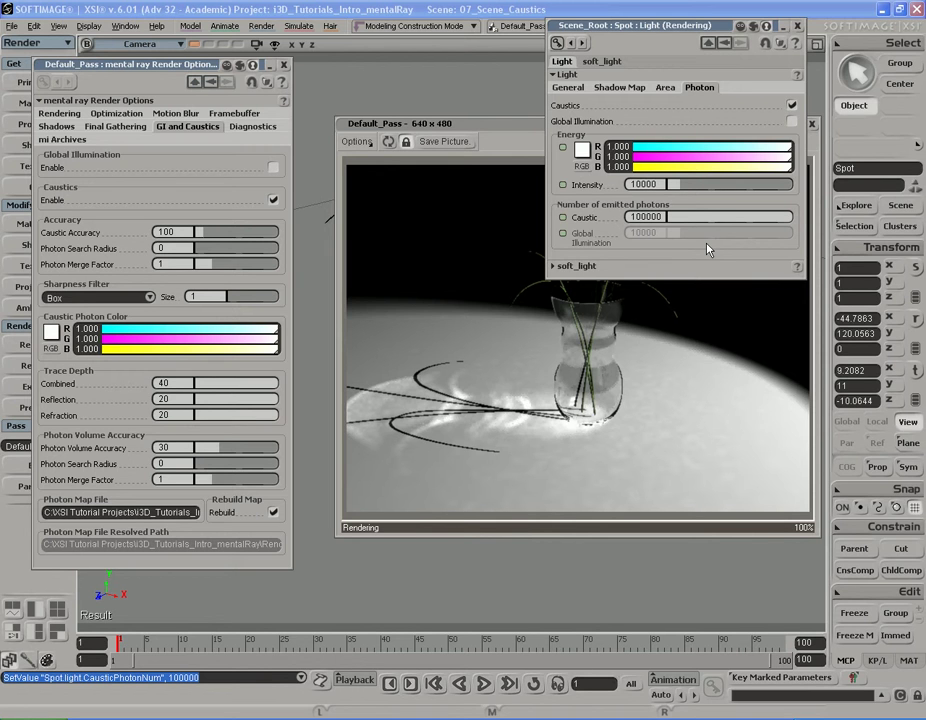
{"action": "left_click", "coordinate": [388, 143]}
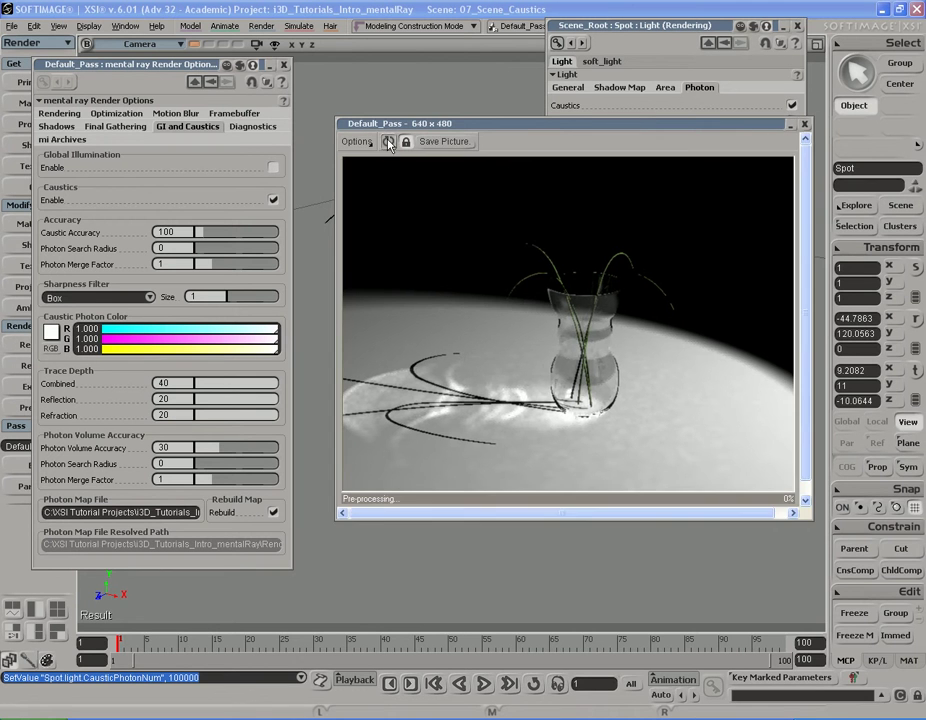
{"action": "left_click_drag", "start_coordinate": [562, 128], "coordinate": [545, 169]}
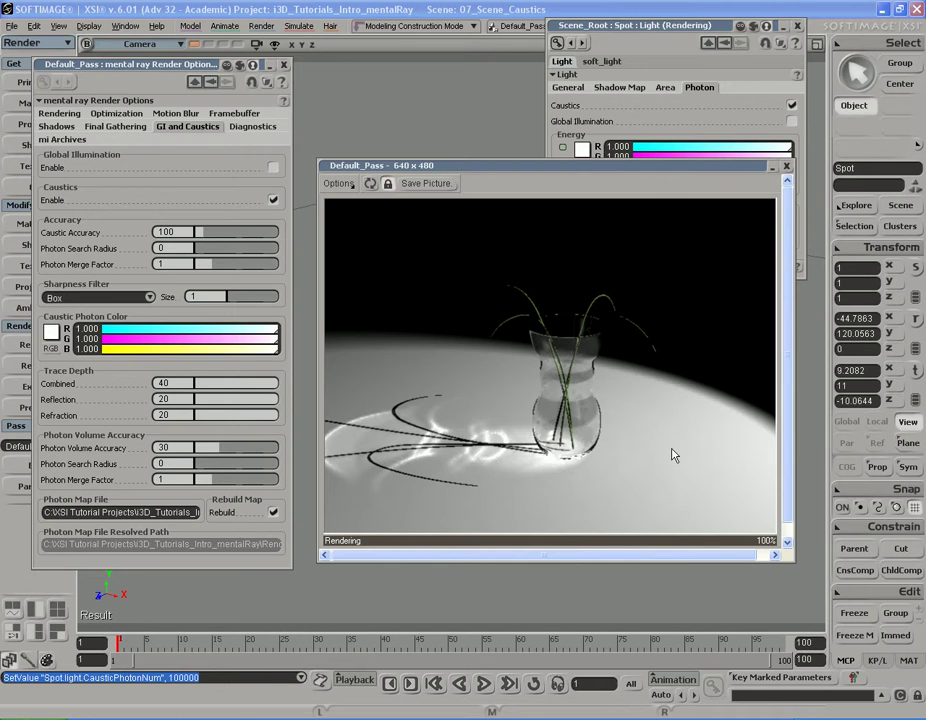
- Collapse the Spot light's property window to its title and reposition the render preview to inspect the caustics
{"action": "left_click", "coordinate": [707, 28]}
{"action": "left_click_drag", "start_coordinate": [707, 28], "coordinate": [702, 57]}
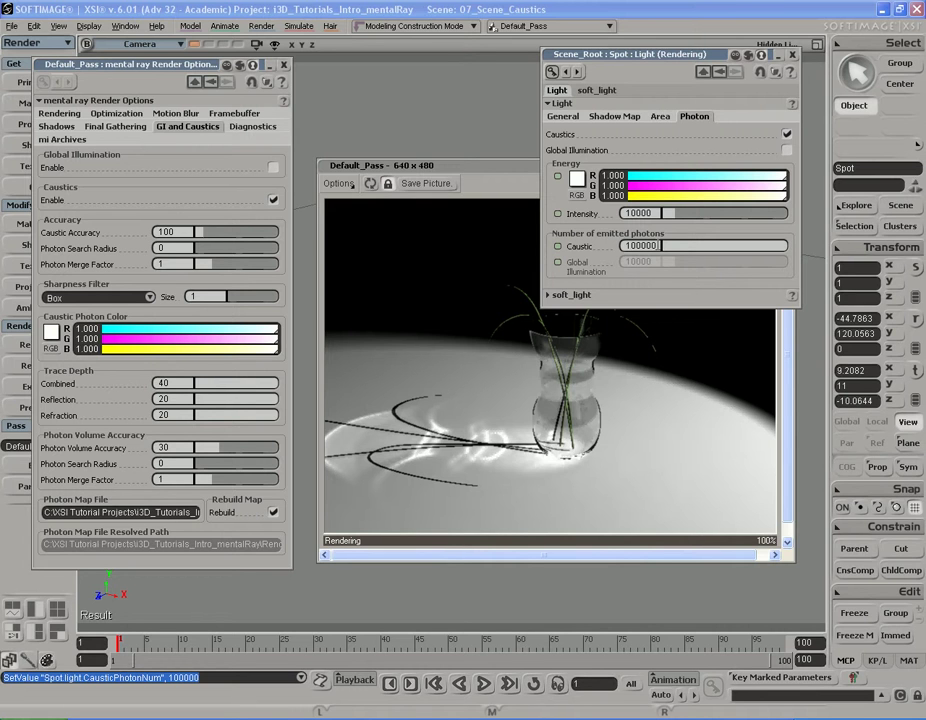
{"action": "mouse_move", "coordinate": [705, 55]}
{"action": "left_mouse_down"}
{"action": "mouse_move", "coordinate": [707, 76]}
{"action": "mouse_move", "coordinate": [707, 63]}
{"action": "left_mouse_up"}
{"action": "double_click", "coordinate": [707, 63]}
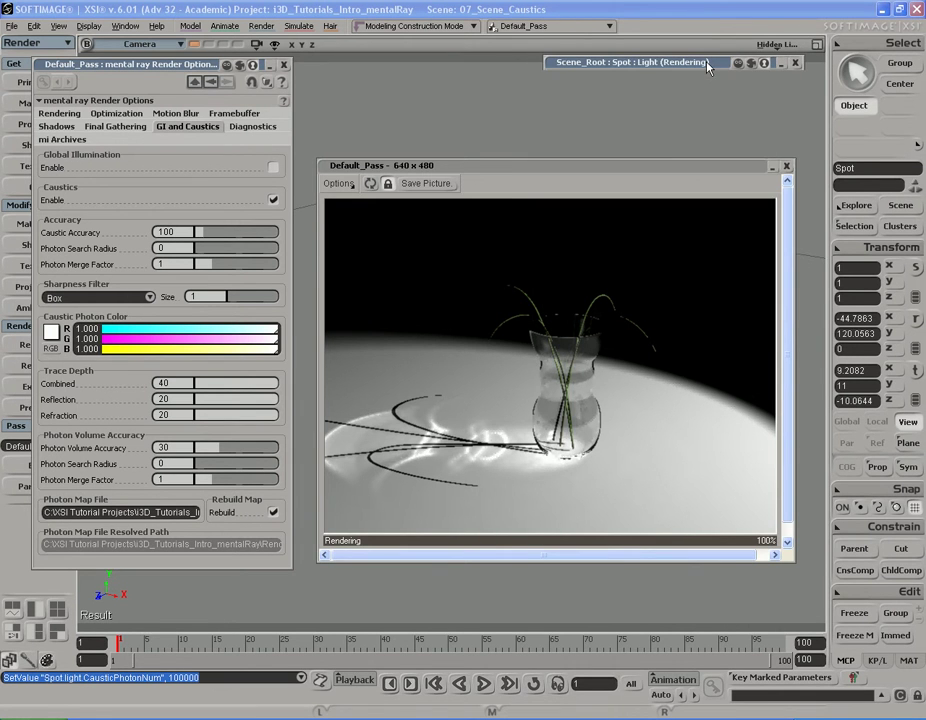
{"action": "left_click_drag", "start_coordinate": [665, 166], "coordinate": [694, 136]}
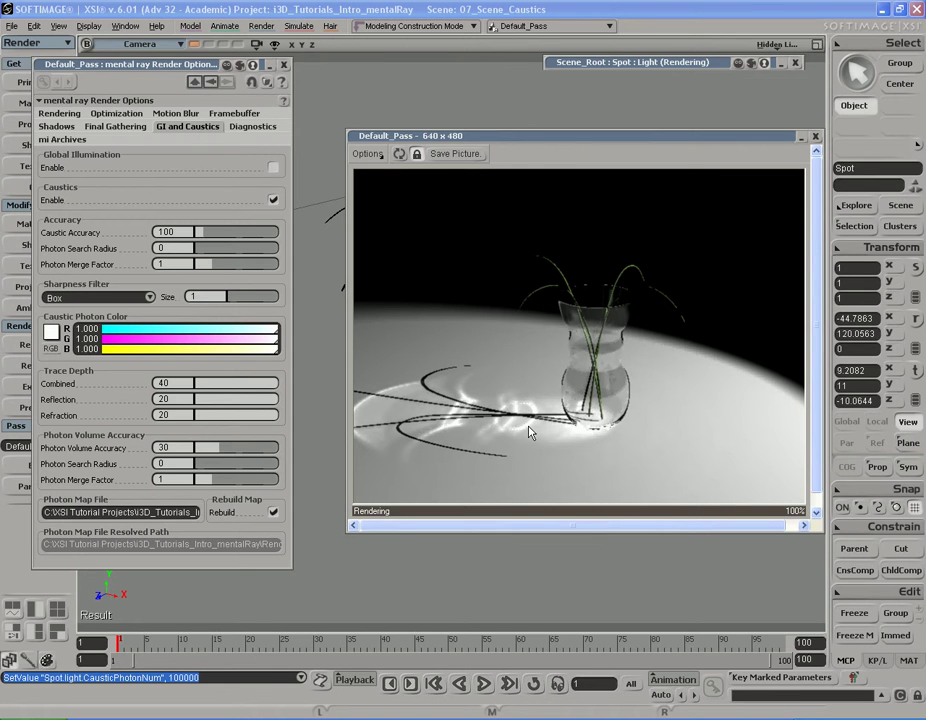
- Close the preview, zoom the Camera view in on the caustics beside the vase, and render a new preview
{"action": "left_click", "coordinate": [816, 142]}
{"action": "key", "text": "s"}
{"action": "right_click_drag", "start_coordinate": [436, 447], "coordinate": [594, 385]}
{"action": "middle_click_drag", "start_coordinate": [594, 385], "coordinate": [573, 320]}
{"action": "key", "text": "Escape"}
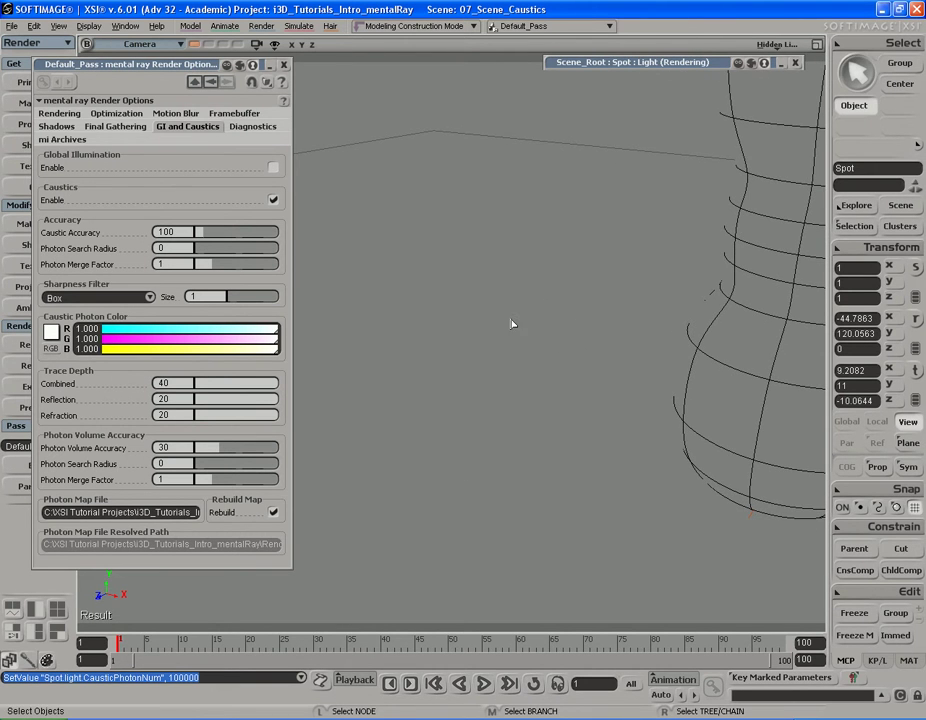
{"action": "left_click", "coordinate": [14, 410]}
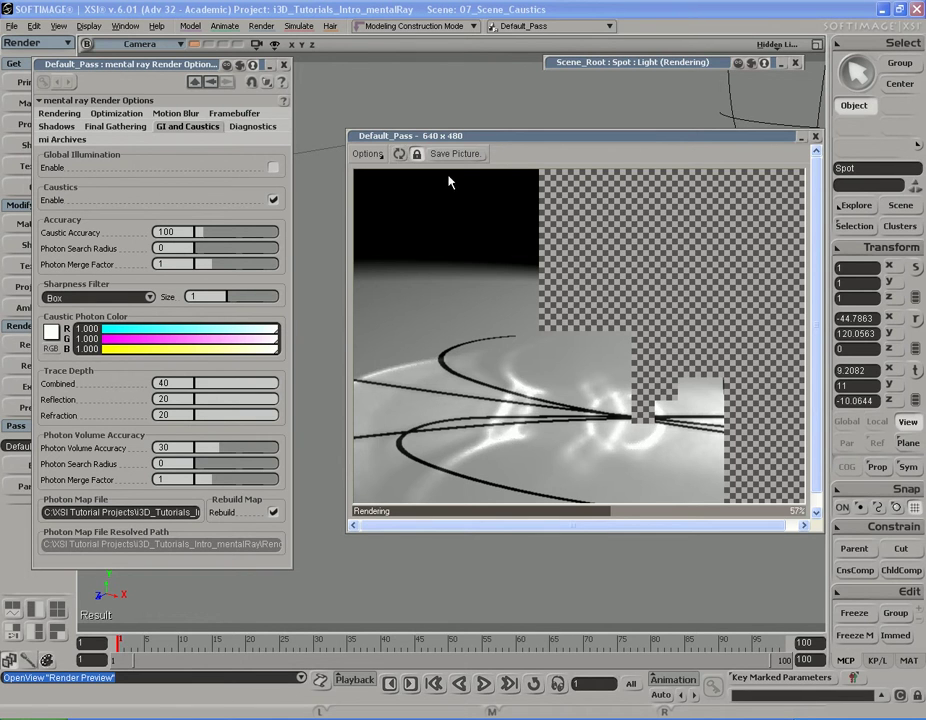
{"action": "left_click", "coordinate": [399, 154]}
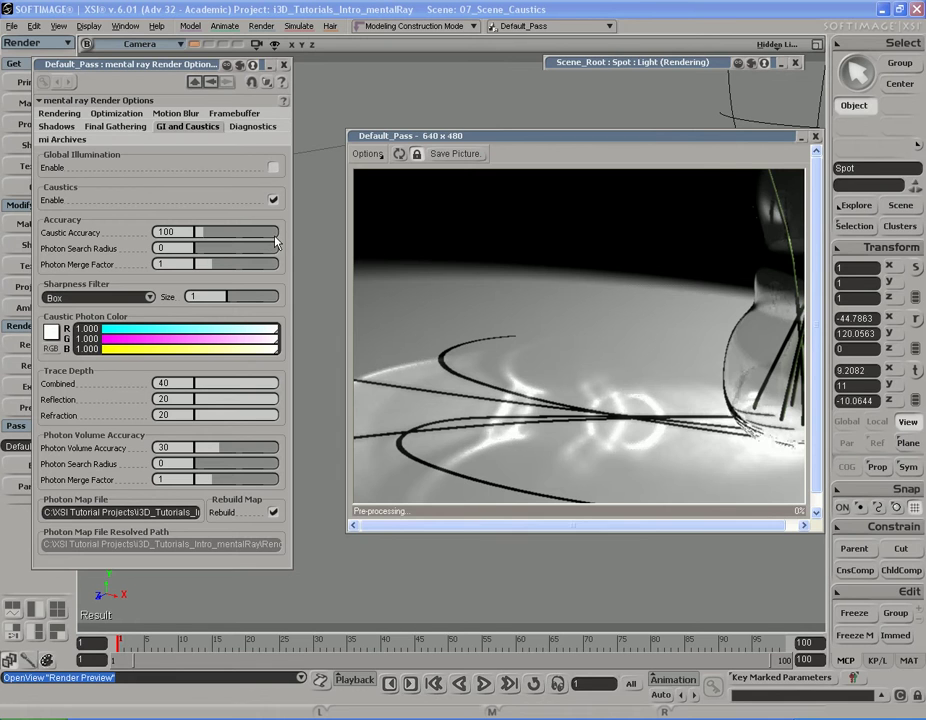
- Set the pass's Caustic Accuracy to 512 and re-render the close-up preview
{"action": "left_click_drag", "start_coordinate": [272, 235], "coordinate": [286, 241]}
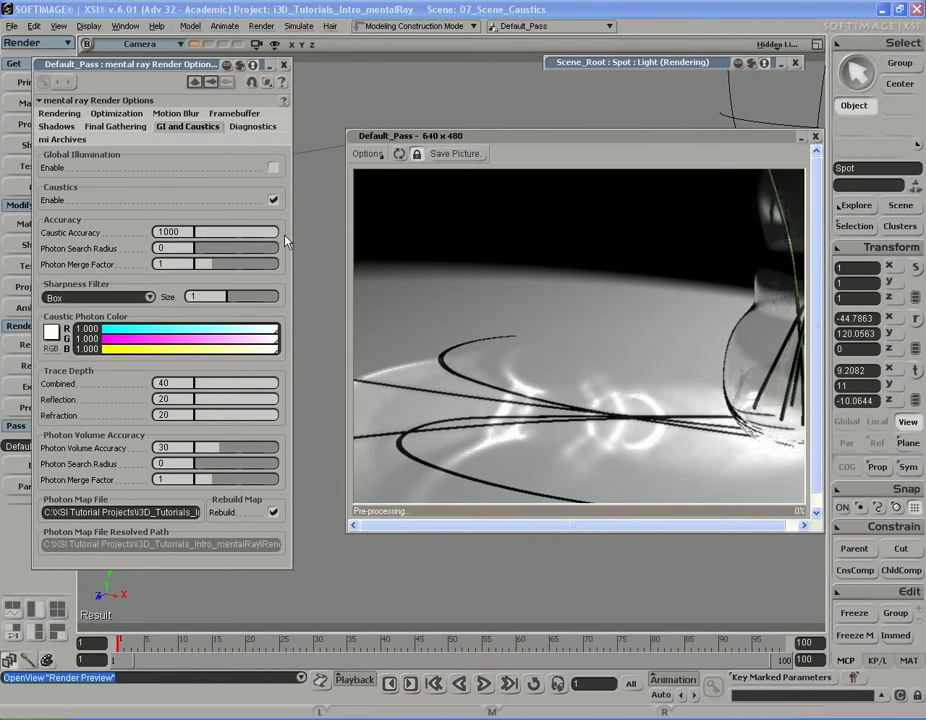
{"action": "double_click", "coordinate": [184, 232]}
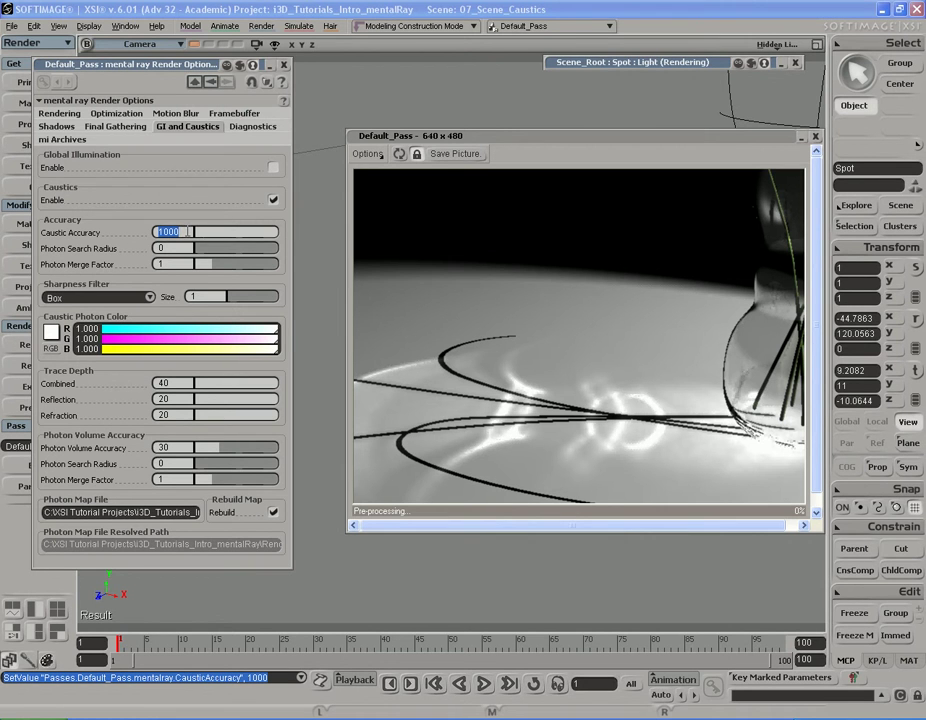
{"action": "type", "text": "512"}
{"action": "key", "text": "Return"}
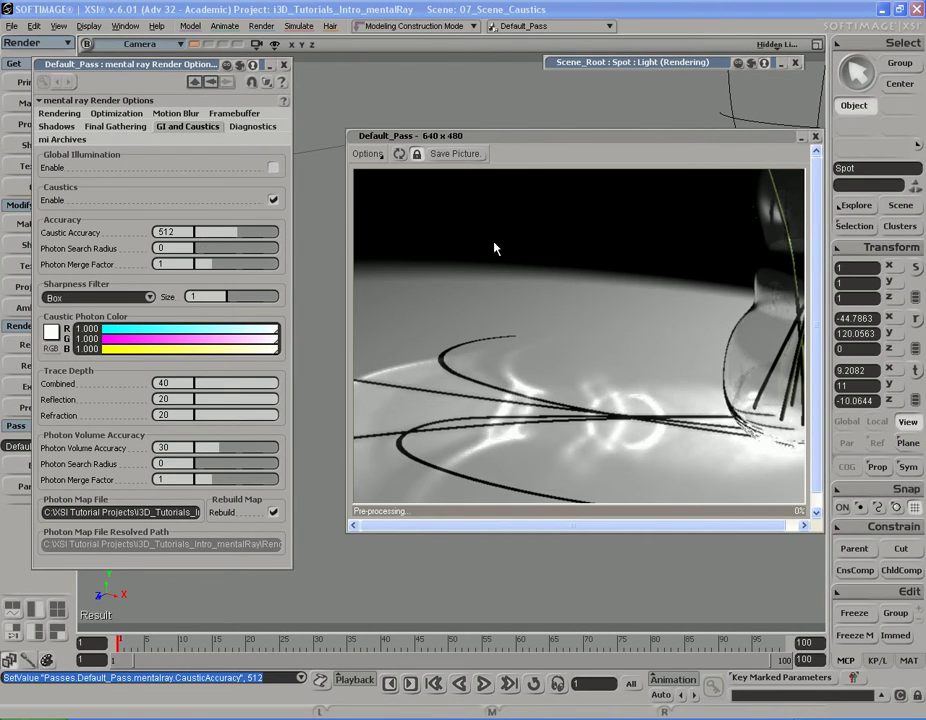
{"action": "left_click", "coordinate": [399, 154]}
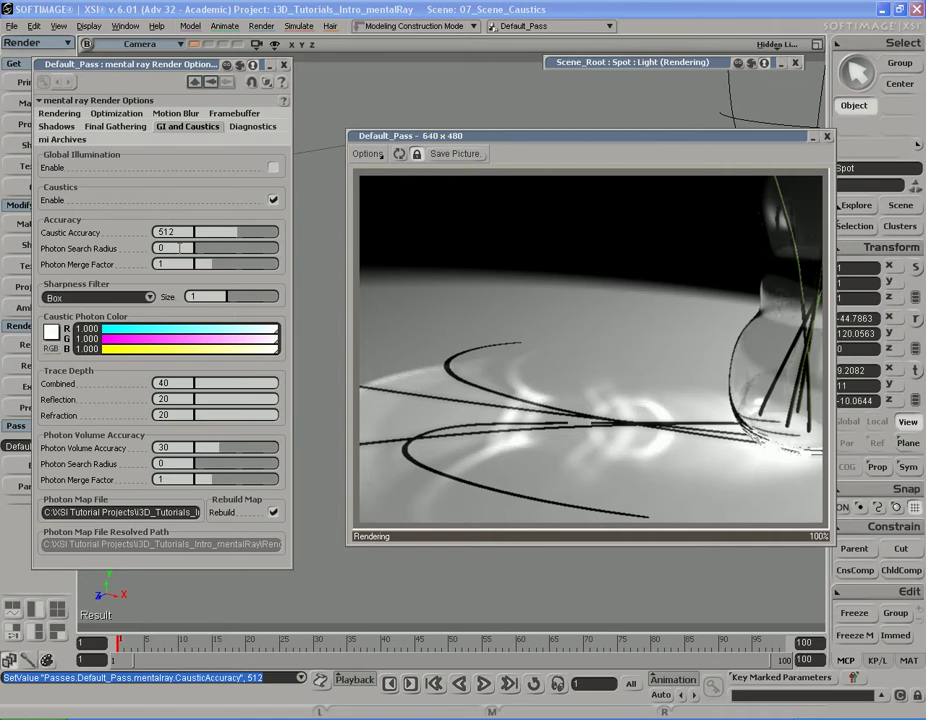
- Set the caustics Photon Search Radius to 2.5 and re-render the preview
{"action": "left_click", "coordinate": [160, 248]}
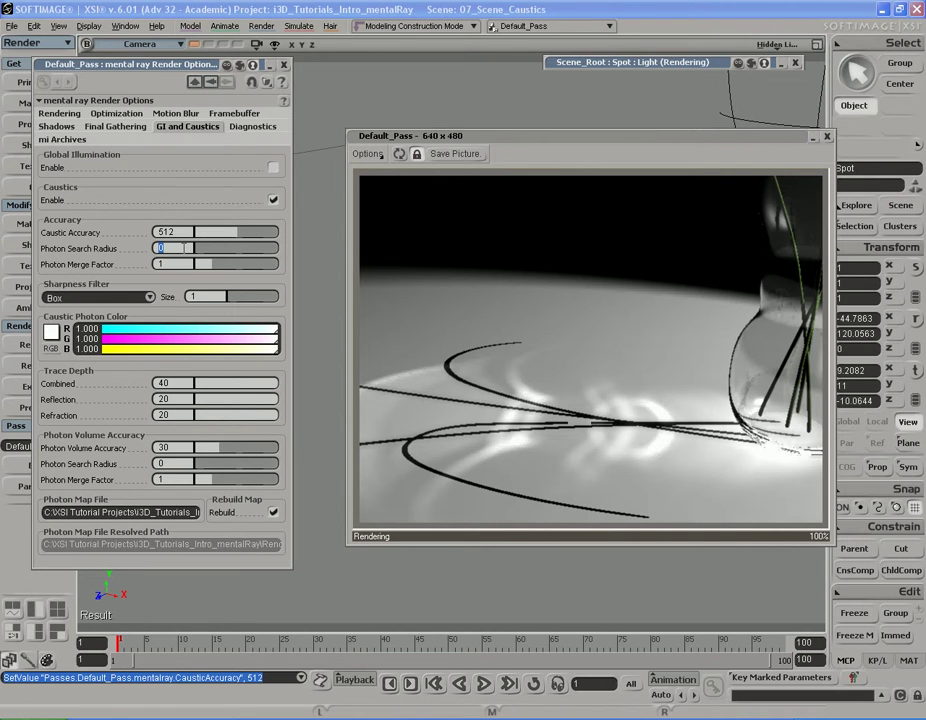
{"action": "type", "text": "2.5"}
{"action": "key", "text": "Return"}
{"action": "left_click", "coordinate": [400, 155]}
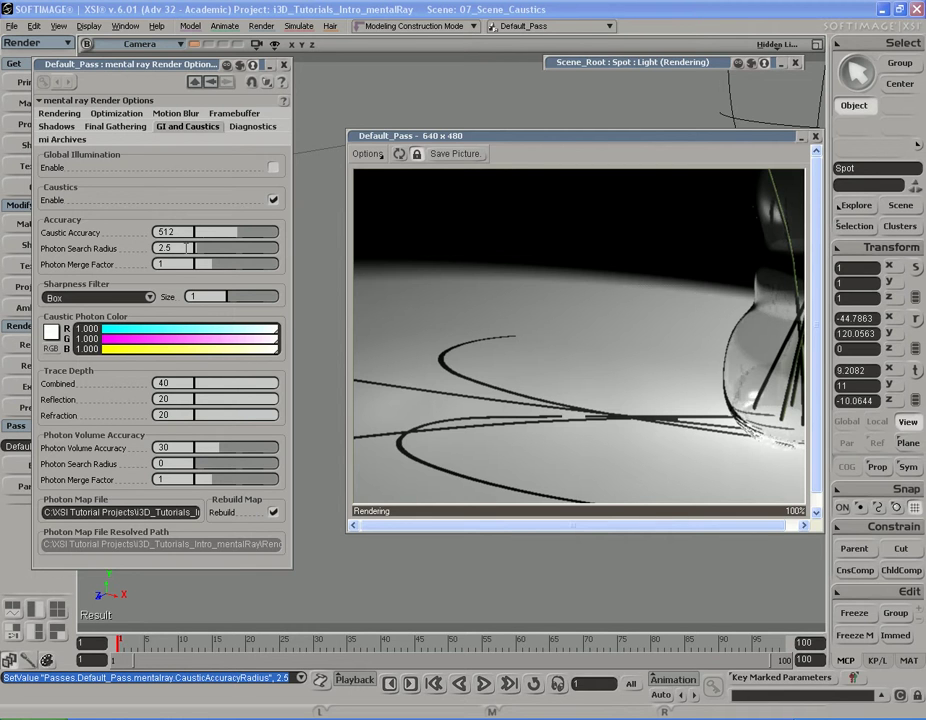
- Set the caustics Photon Search Radius to 0.1 and re-render the preview
{"action": "left_click", "coordinate": [186, 248]}
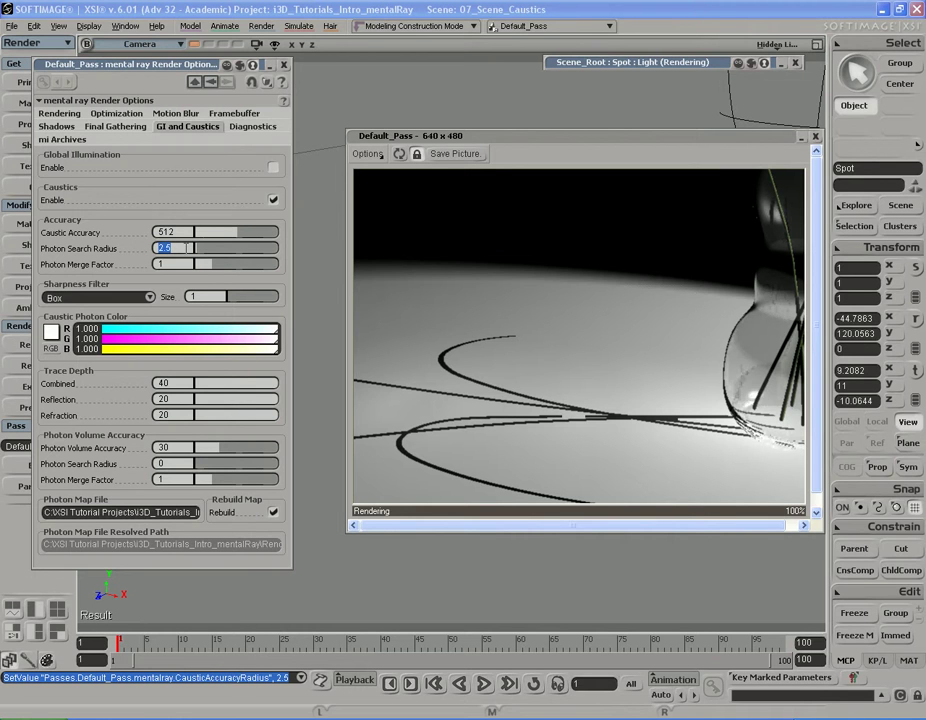
{"action": "type", "text": ".1"}
{"action": "left_click", "coordinate": [399, 153]}
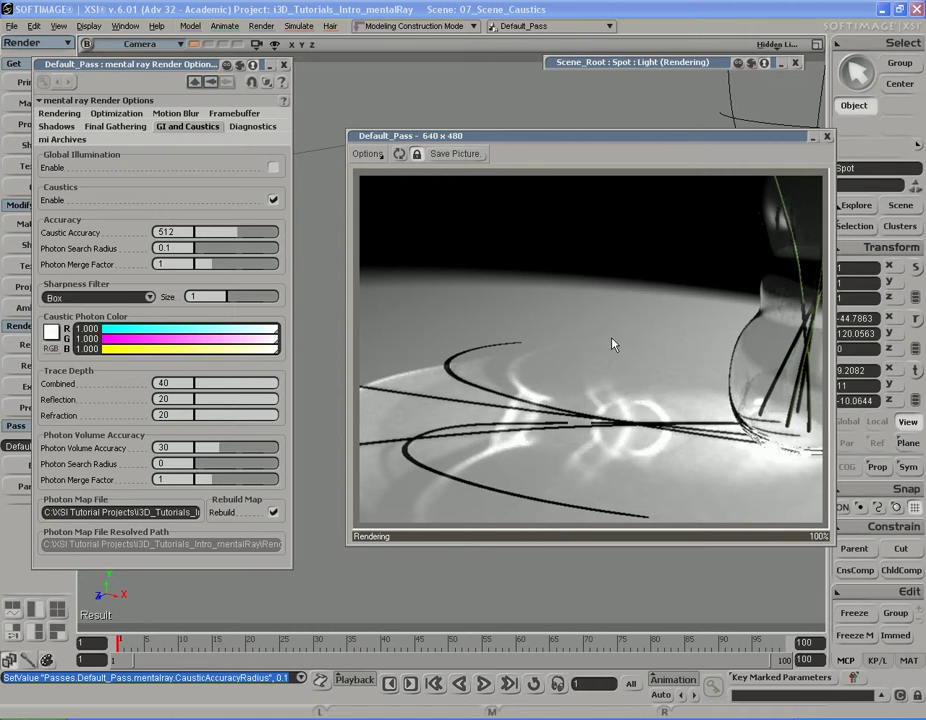
- Check the number of caustic photons emitted by the Spot light, and collapse its property page again
{"action": "double_click", "coordinate": [686, 62]}
{"action": "left_click", "coordinate": [680, 256]}
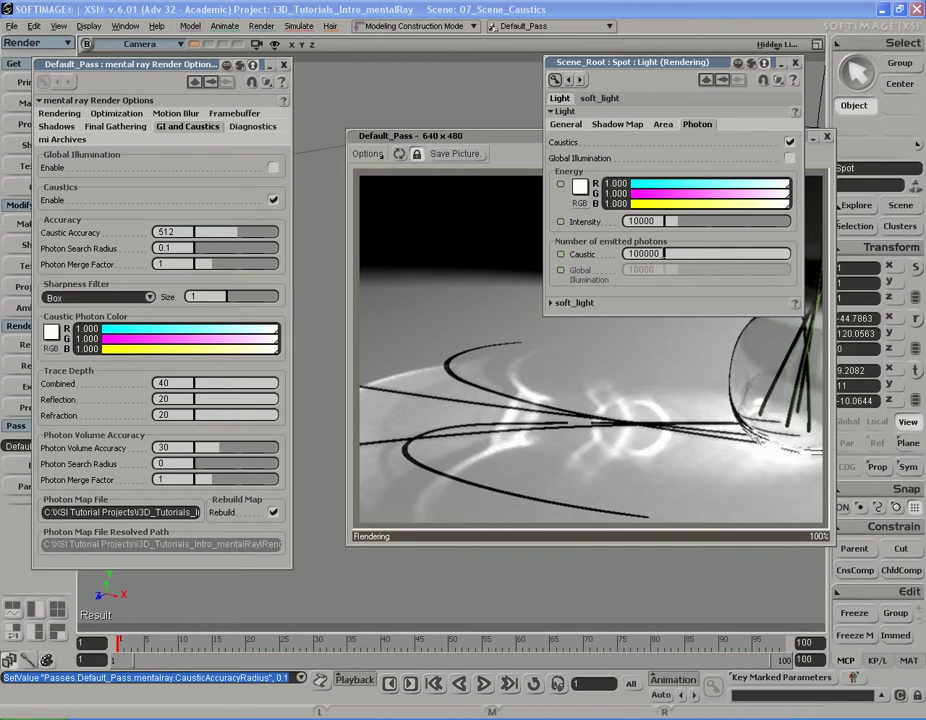
{"action": "double_click", "coordinate": [684, 62]}
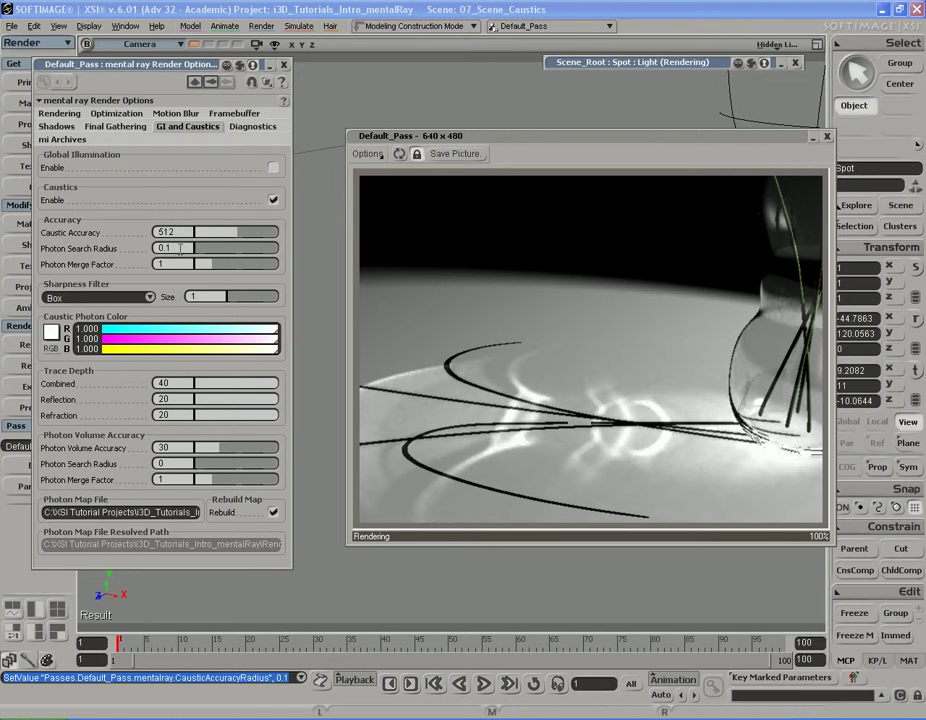
- Set the caustics Photon Search Radius to 0 and re-render the preview
{"action": "double_click", "coordinate": [180, 248]}
{"action": "type", "text": "0"}
{"action": "key", "text": "Return"}
{"action": "left_click", "coordinate": [399, 155]}
{"action": "left_click", "coordinate": [399, 155]}
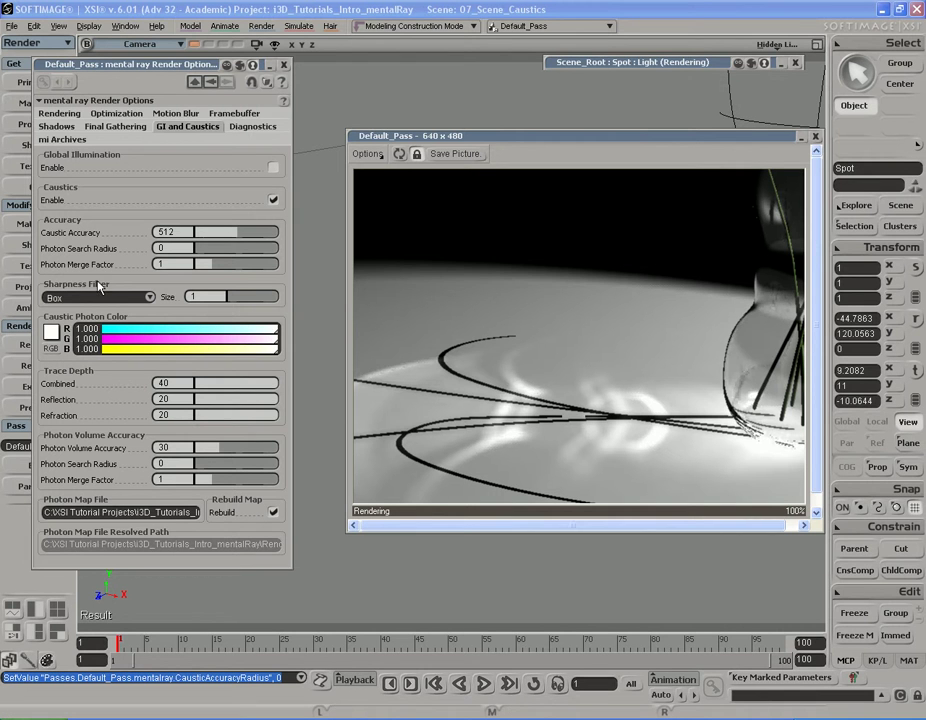
- Try the Cone type for the caustics Sharpness Filter and settle on Gauss
{"action": "left_click", "coordinate": [148, 298]}
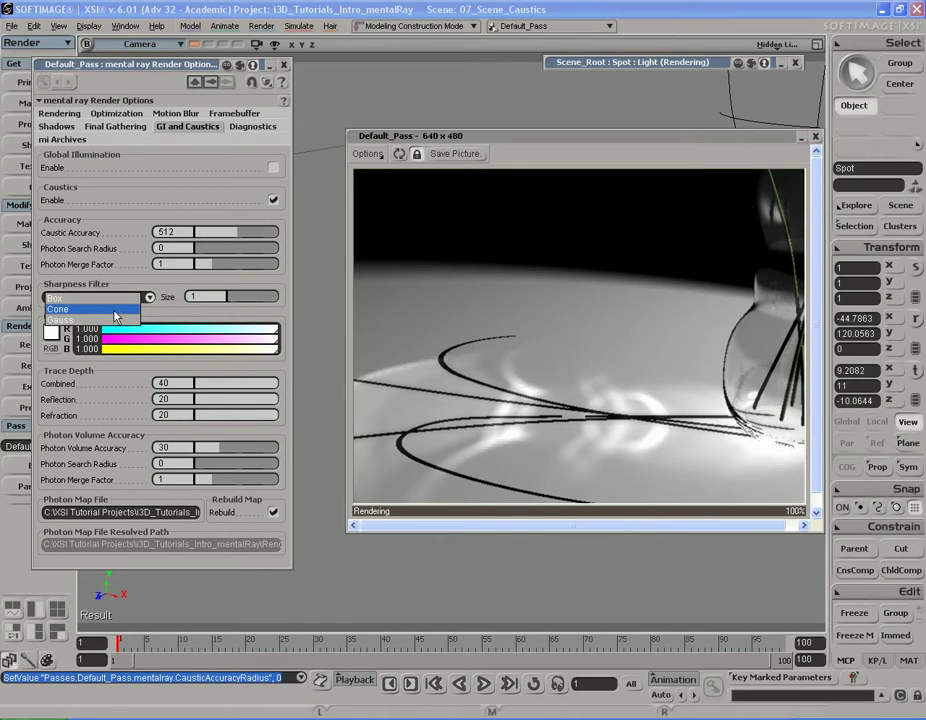
{"action": "left_click", "coordinate": [114, 311]}
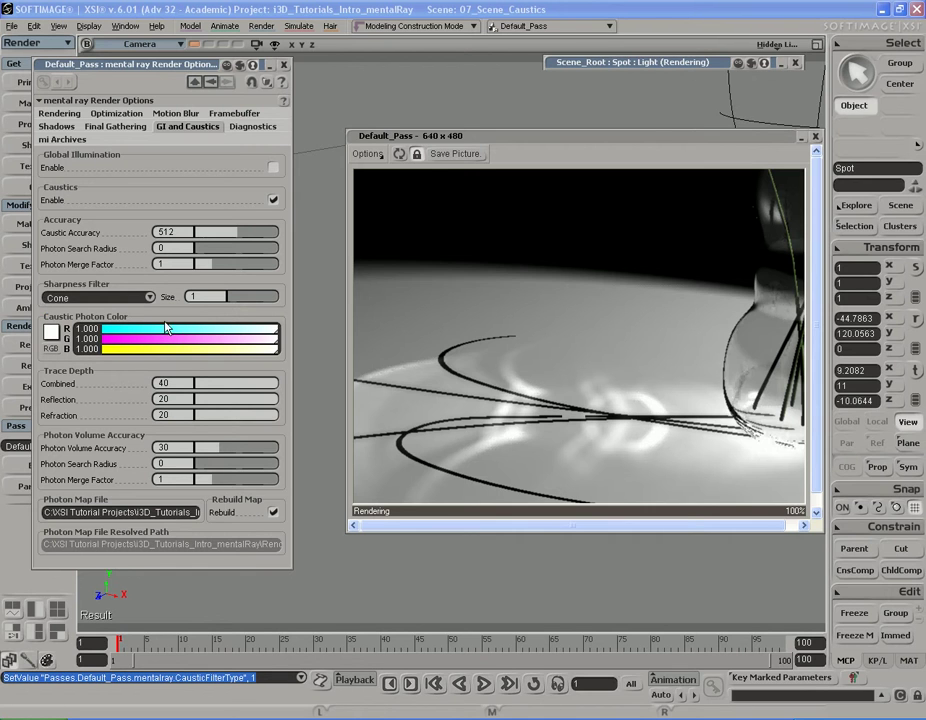
{"action": "left_click", "coordinate": [130, 298]}
{"action": "left_click", "coordinate": [128, 310]}
{"action": "left_click", "coordinate": [133, 300]}
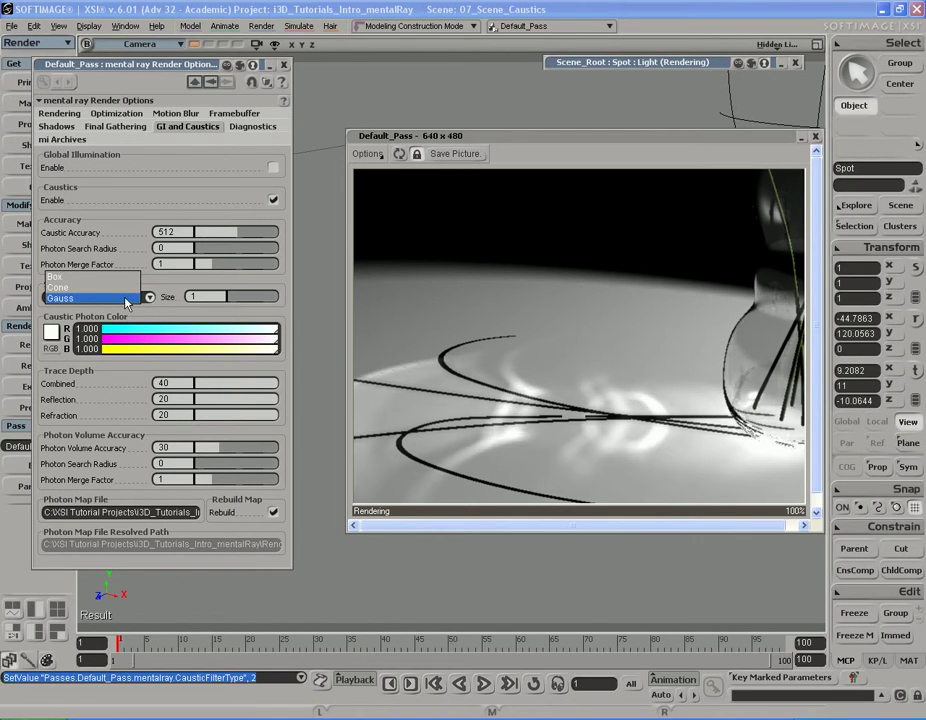
{"action": "left_click", "coordinate": [128, 300]}
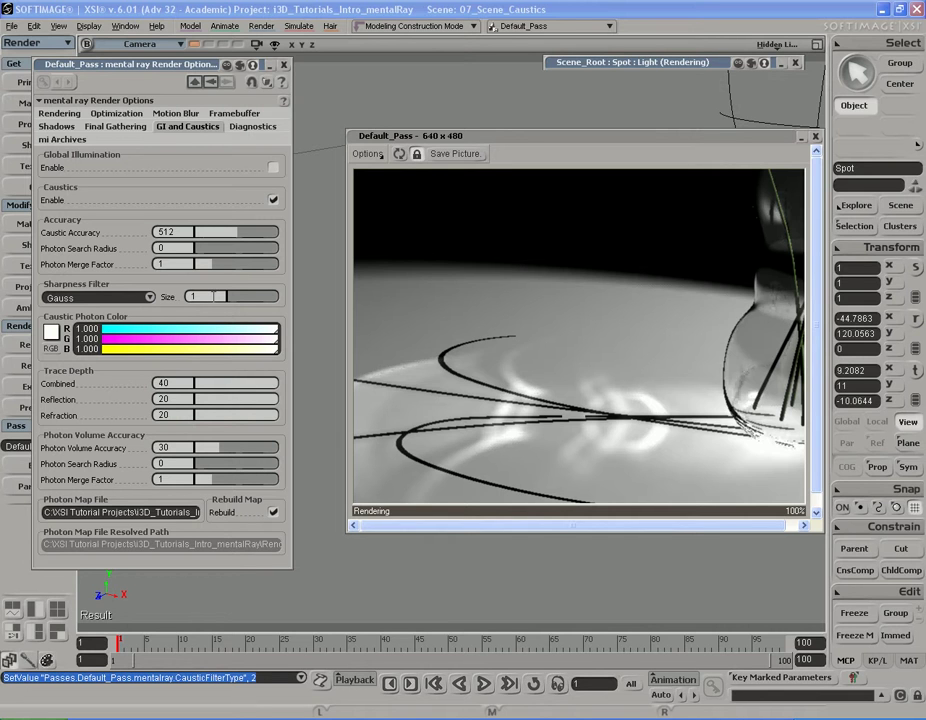
{"action": "left_click", "coordinate": [122, 300]}
{"action": "left_click", "coordinate": [122, 300]}
{"action": "left_click", "coordinate": [128, 300]}
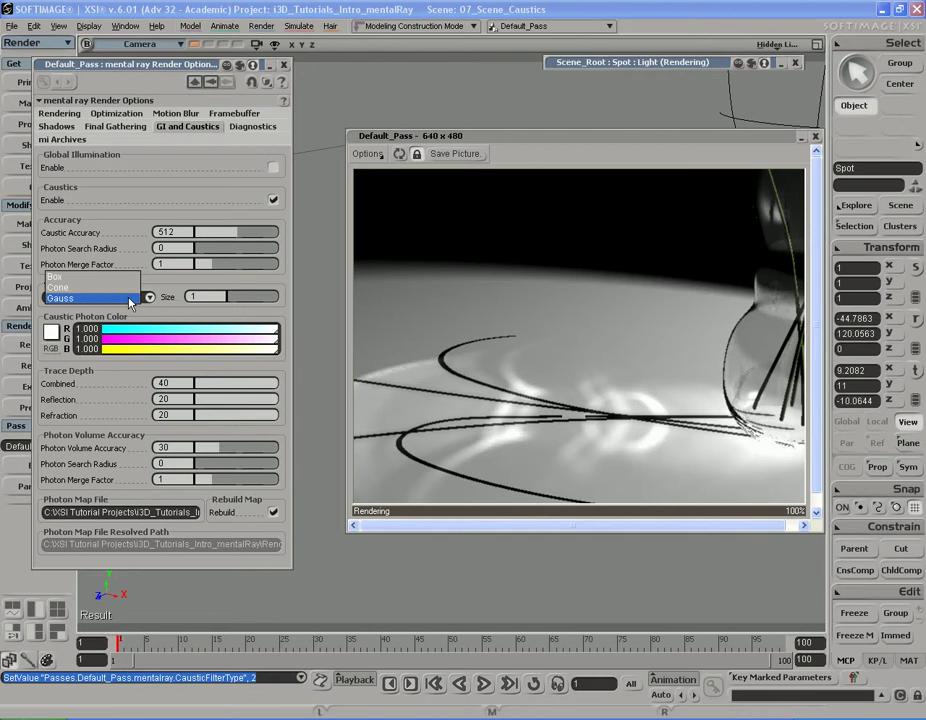
{"action": "left_click", "coordinate": [128, 299]}
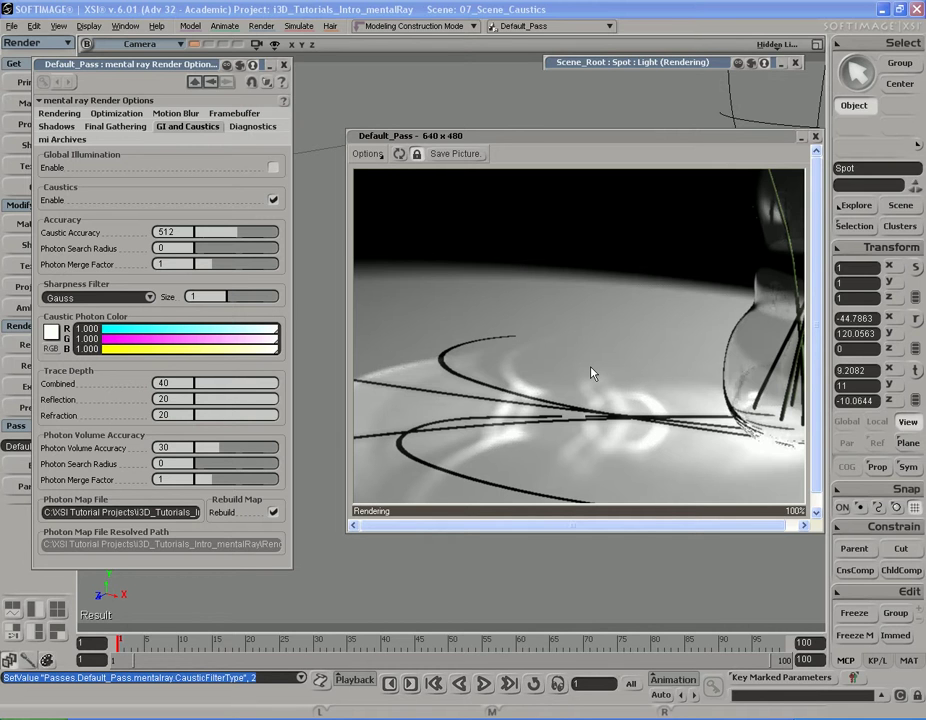
- Close the render preview and draw a render region around the caustics beside the vase in the Camera view
{"action": "left_click_drag", "start_coordinate": [758, 138], "coordinate": [730, 137]}
{"action": "left_click", "coordinate": [788, 136]}
{"action": "key", "text": "q"}
{"action": "mouse_move", "coordinate": [339, 287]}
{"action": "left_mouse_down"}
{"action": "mouse_move", "coordinate": [692, 612]}
{"action": "mouse_move", "coordinate": [704, 556]}
{"action": "left_mouse_up"}
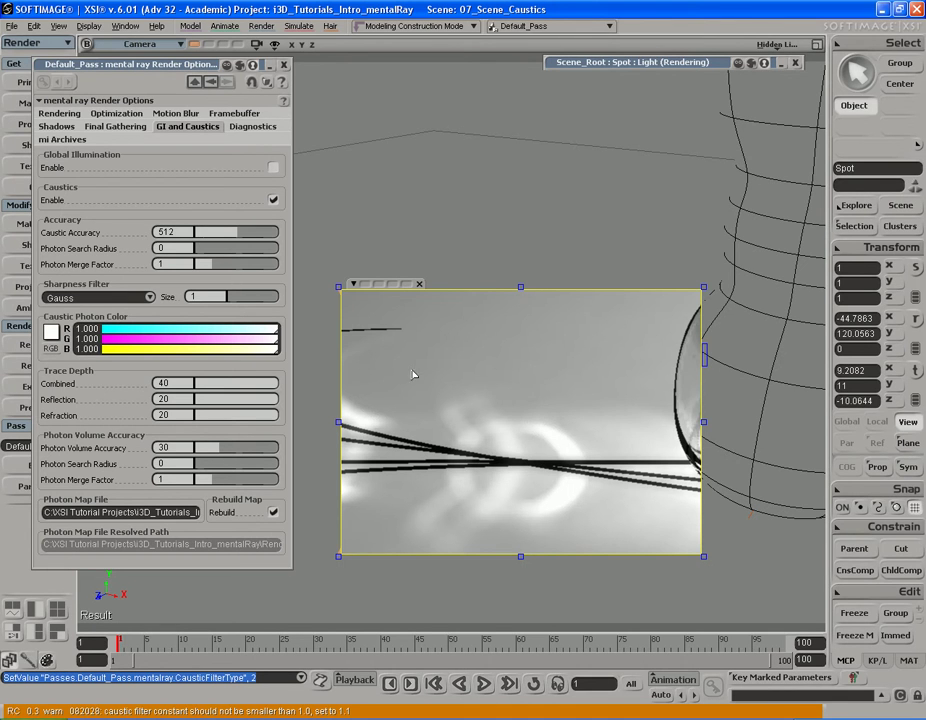
- Set the caustics Sharpness Filter size to 1.1 and its type to Cone
{"action": "double_click", "coordinate": [212, 296]}
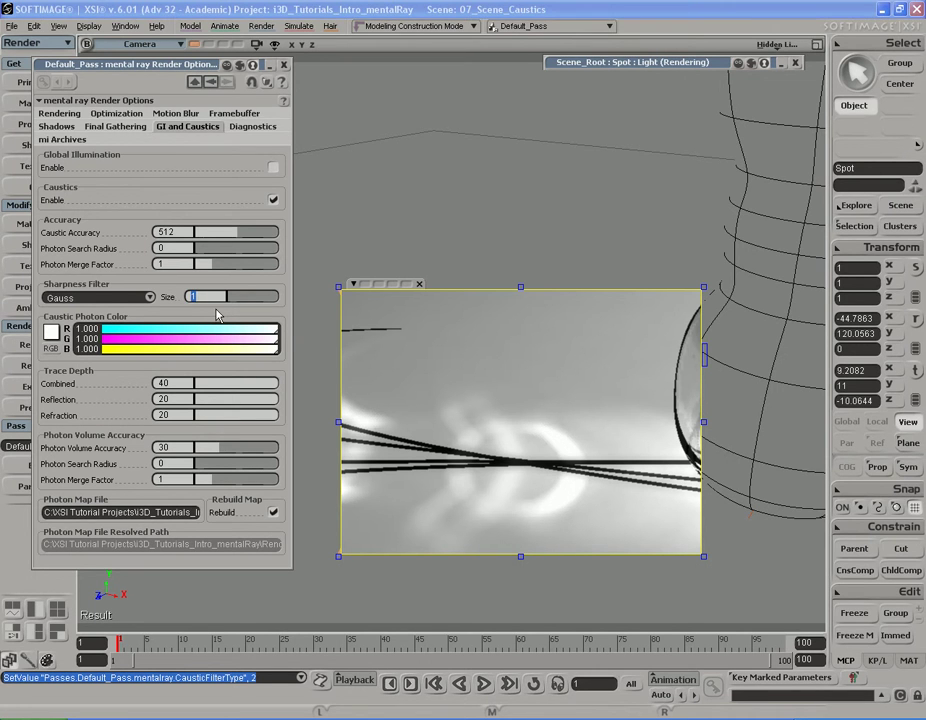
{"action": "type", "text": "1.1"}
{"action": "key", "text": "Return"}
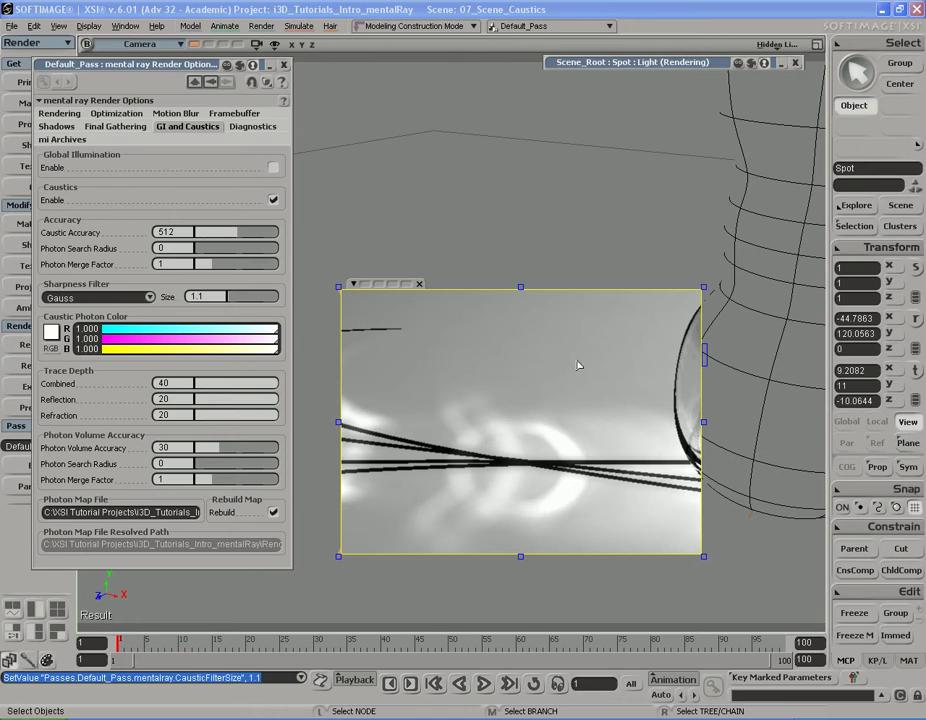
{"action": "left_click", "coordinate": [108, 298]}
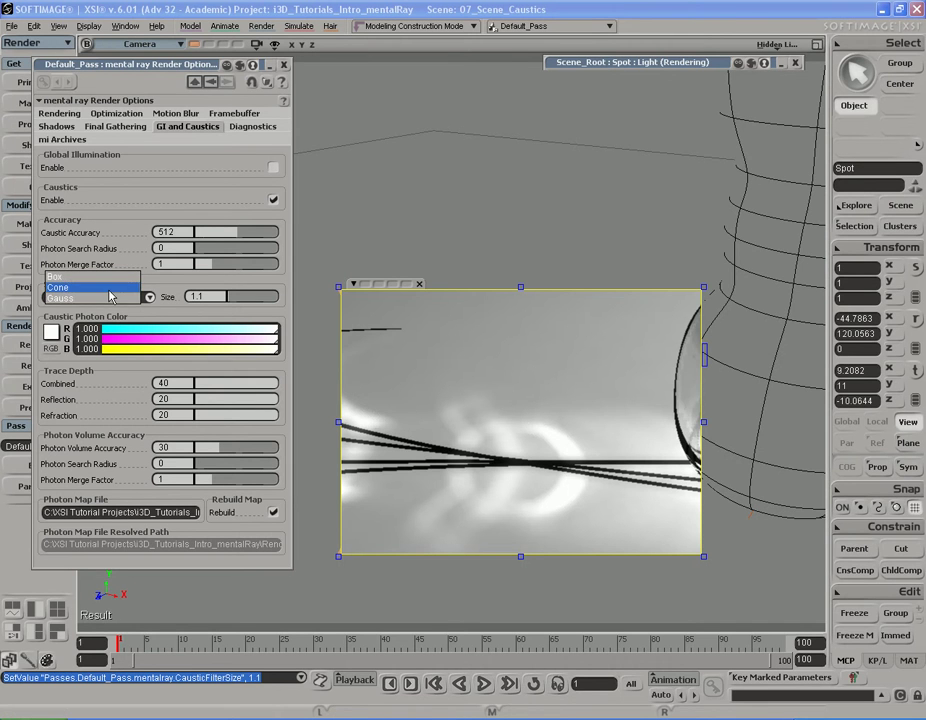
{"action": "left_click", "coordinate": [109, 289]}
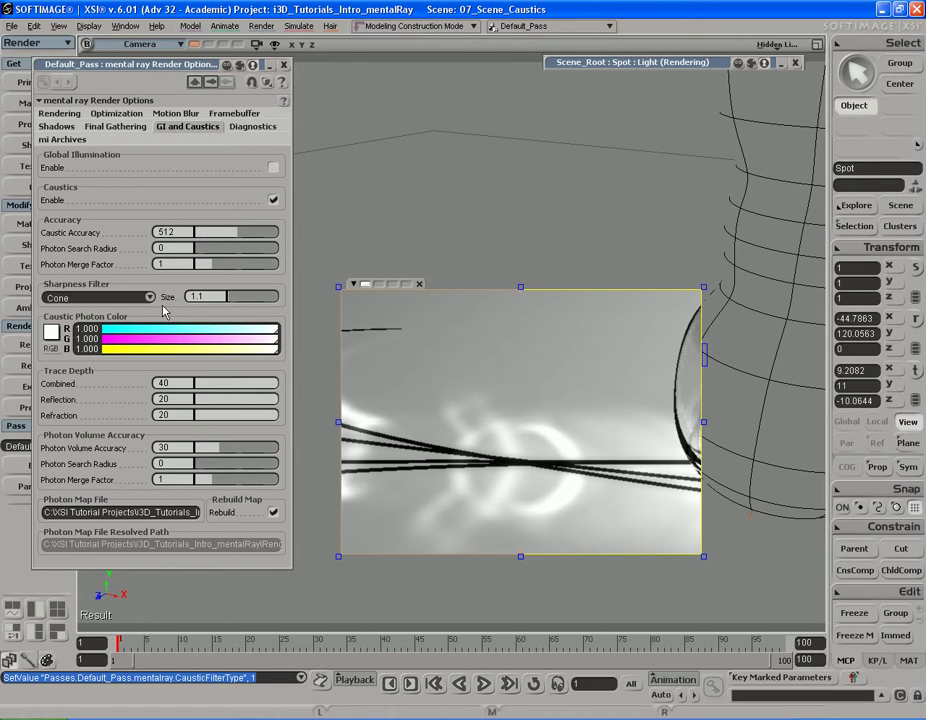
- Switch the caustics Sharpness Filter to Gauss and raise its size to 5
{"action": "left_click", "coordinate": [98, 297]}
{"action": "left_click", "coordinate": [126, 312]}
{"action": "left_click_drag", "start_coordinate": [230, 297], "coordinate": [281, 304]}
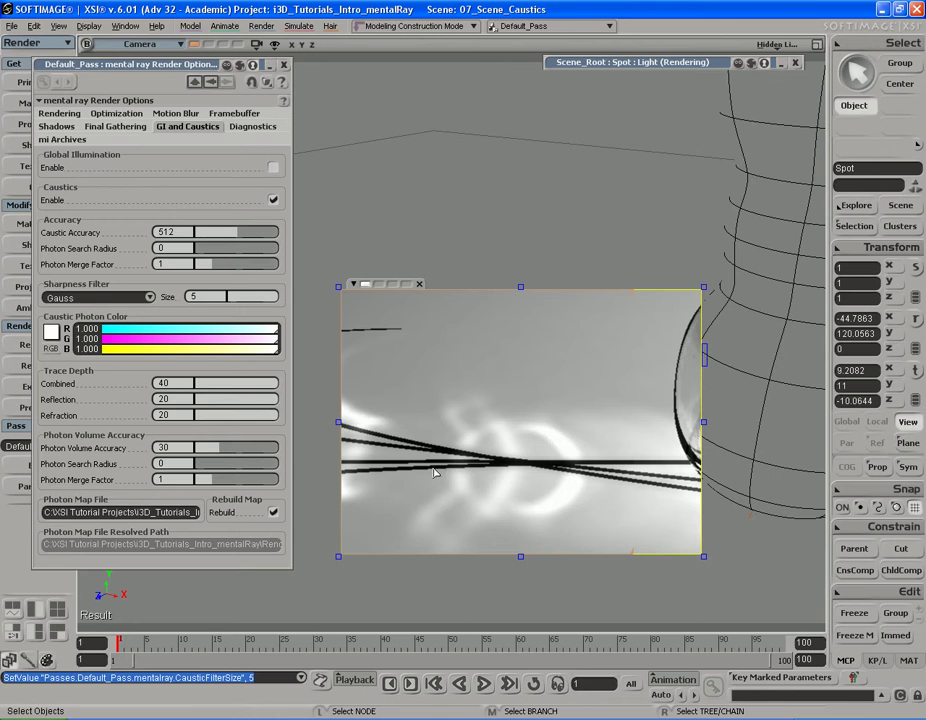
- Clear the render region's stored snapshot and return the caustics Sharpness Filter to Cone with a size of 1.1
{"action": "right_click", "coordinate": [368, 286]}
{"action": "left_click", "coordinate": [374, 289]}
{"action": "left_click", "coordinate": [150, 297]}
{"action": "left_click", "coordinate": [90, 289]}
{"action": "left_click", "coordinate": [195, 297]}
{"action": "type", "text": "1.1"}
{"action": "key", "text": "Return"}
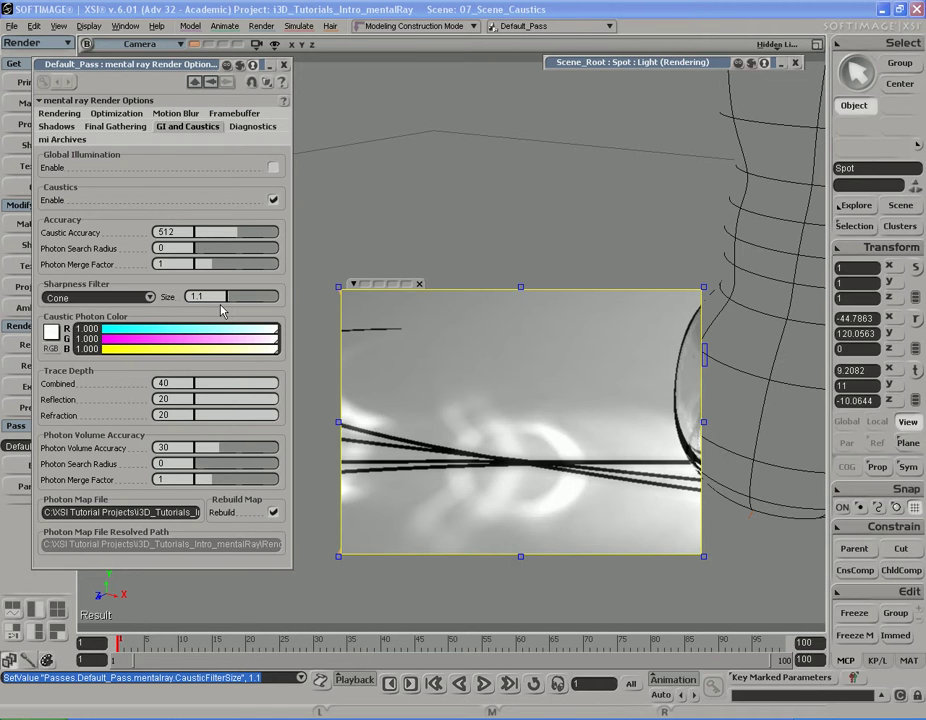
{"action": "left_click", "coordinate": [149, 298]}
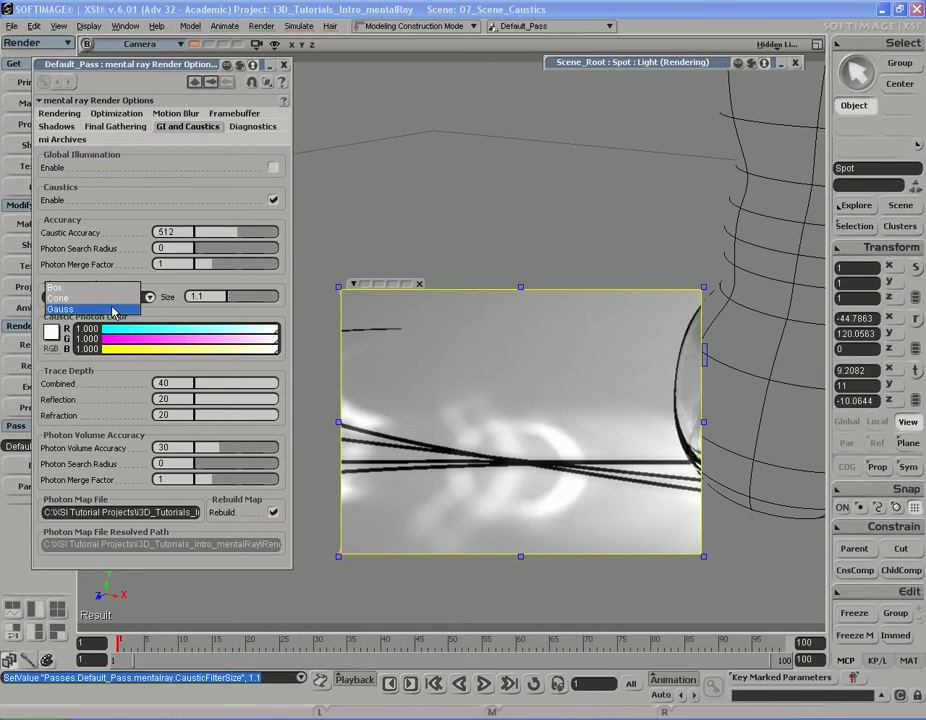
{"action": "left_click", "coordinate": [119, 301]}
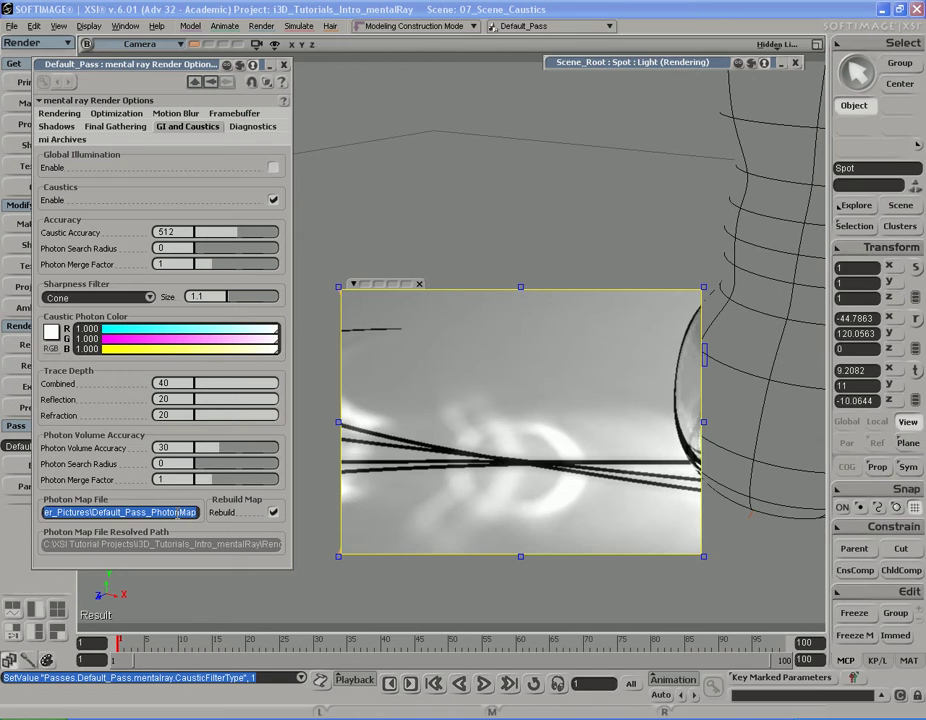
- Name the photon map file Caustic.phmap and turn off rebuilding of the map
{"action": "type", "text": "Caustic.phmap"}
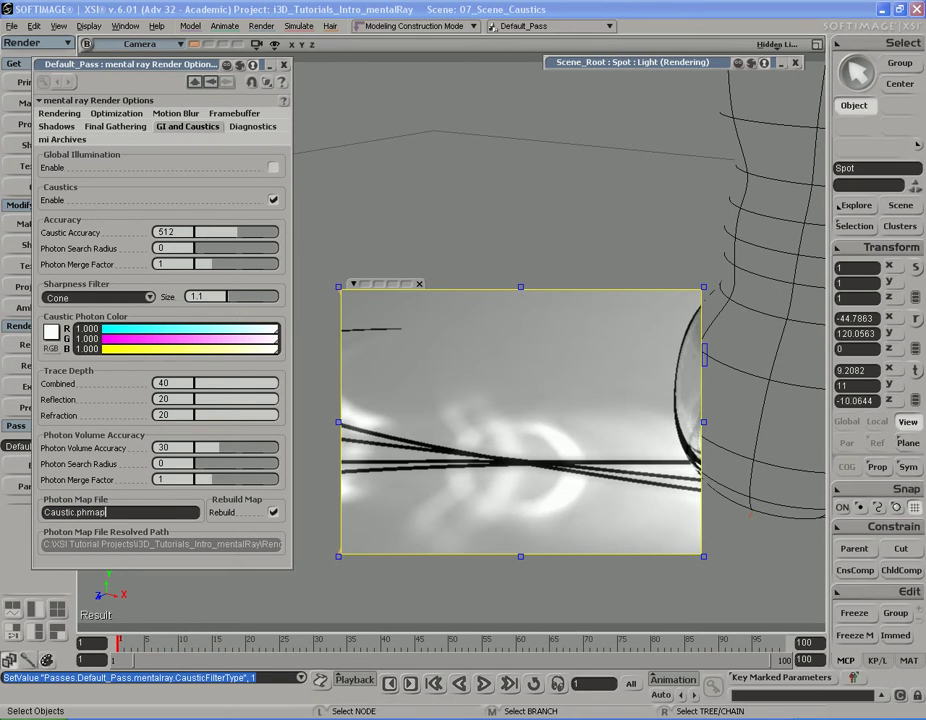
{"action": "key", "text": "Return"}
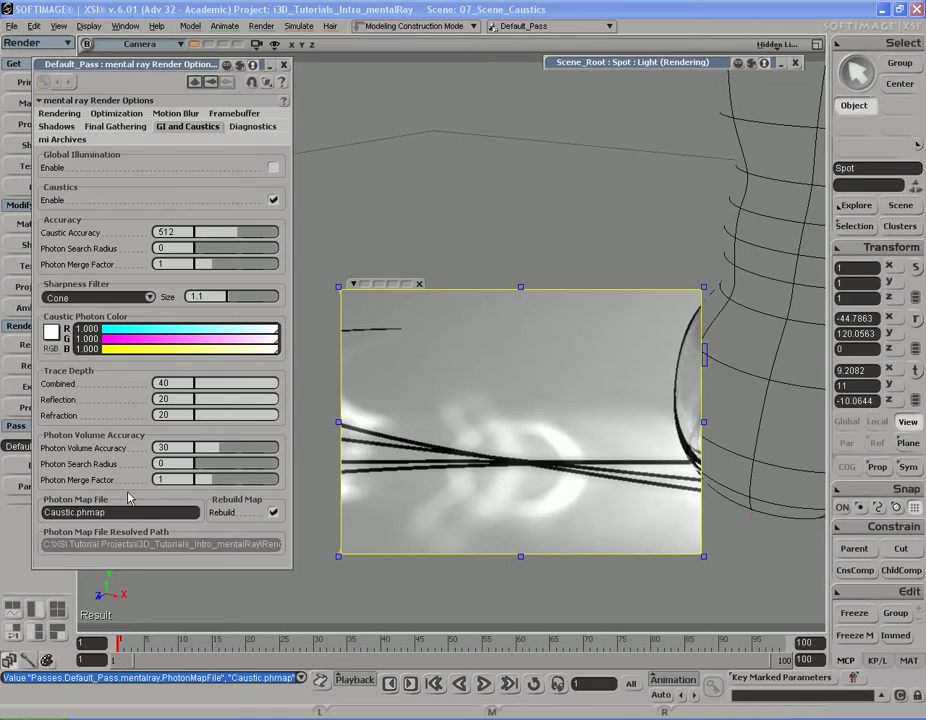
{"action": "left_click", "coordinate": [273, 512]}
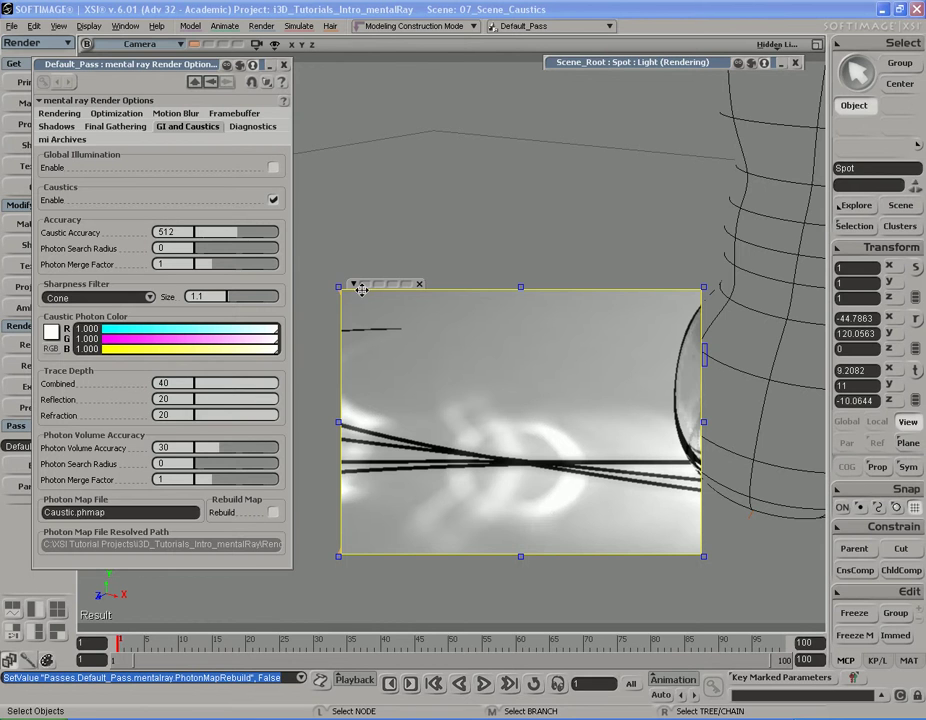
- Set the pass's aliasing Max Level to 2 and Min Level to 0 in the rendering options
{"action": "left_click", "coordinate": [60, 116]}
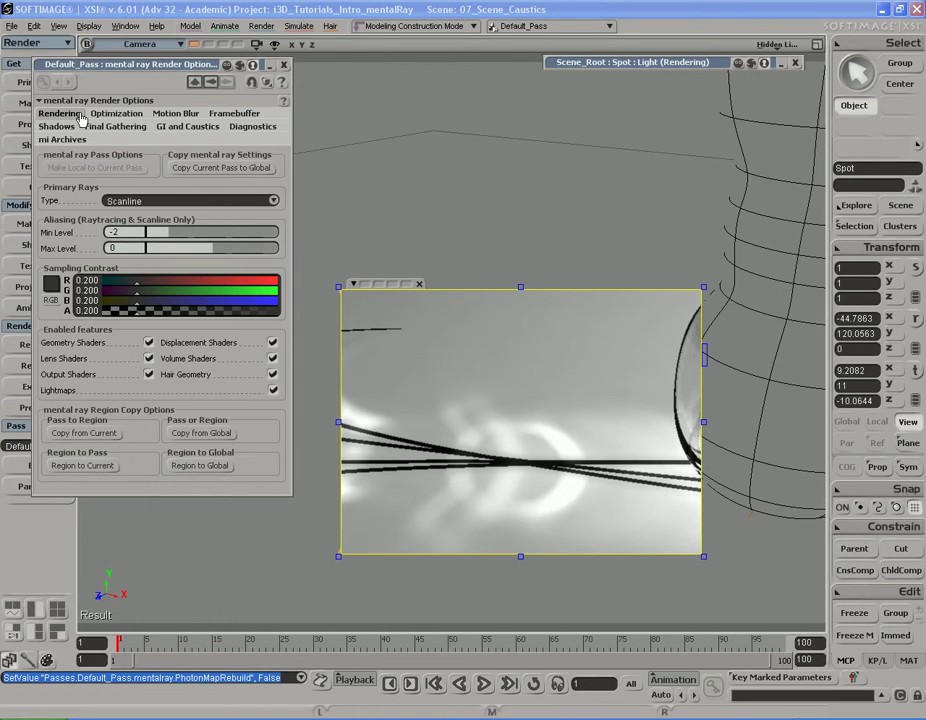
{"action": "left_click", "coordinate": [228, 248]}
{"action": "left_click", "coordinate": [255, 248]}
{"action": "left_click", "coordinate": [215, 232]}
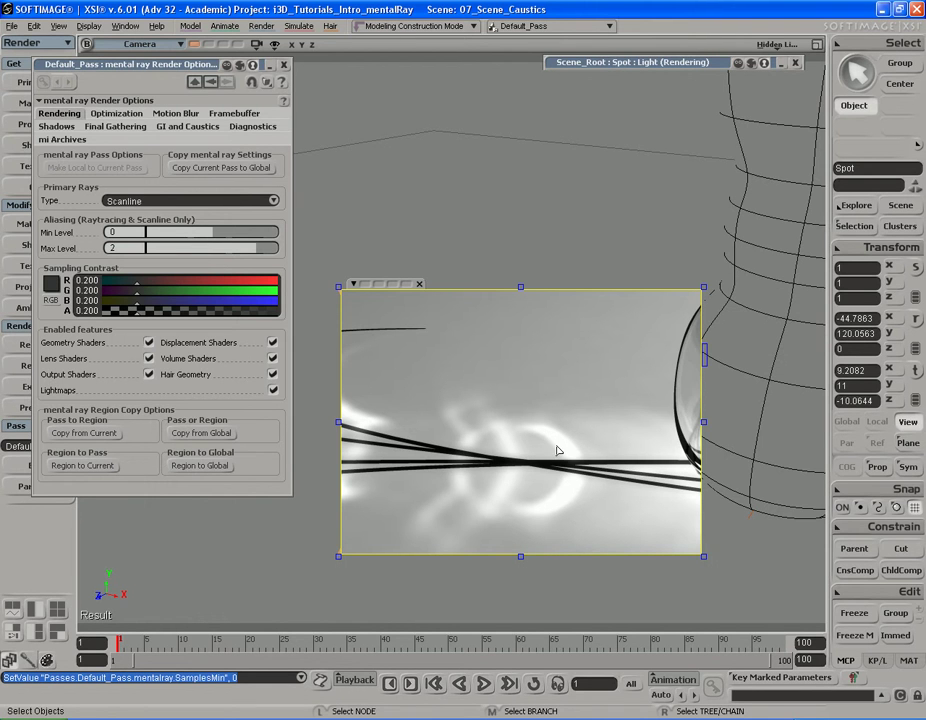
- Expand the Spot light's property page showing its photon settings
{"action": "left_click", "coordinate": [648, 63]}
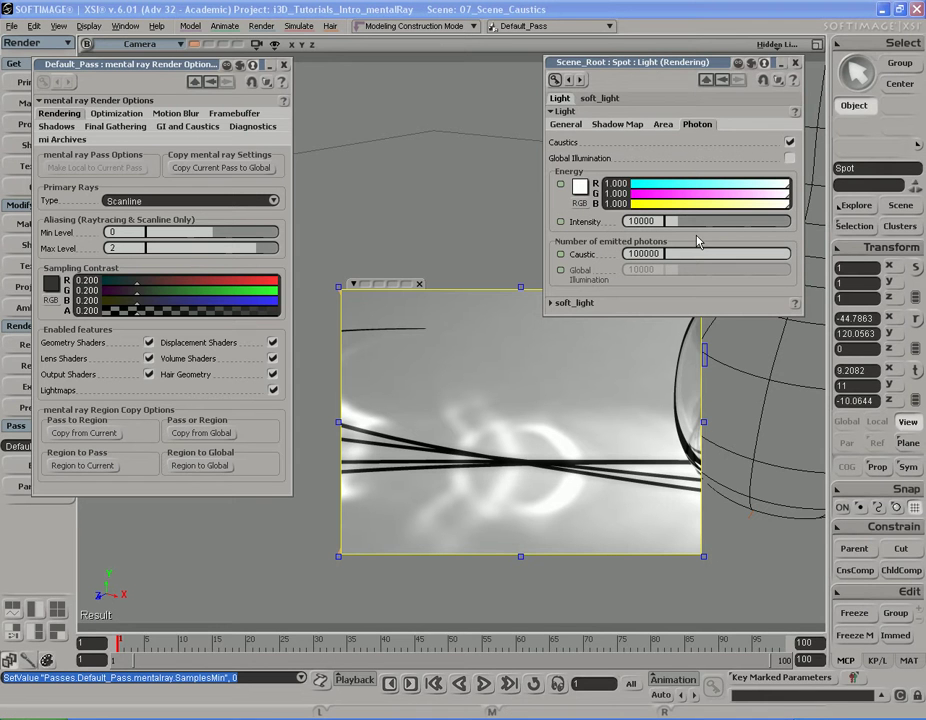